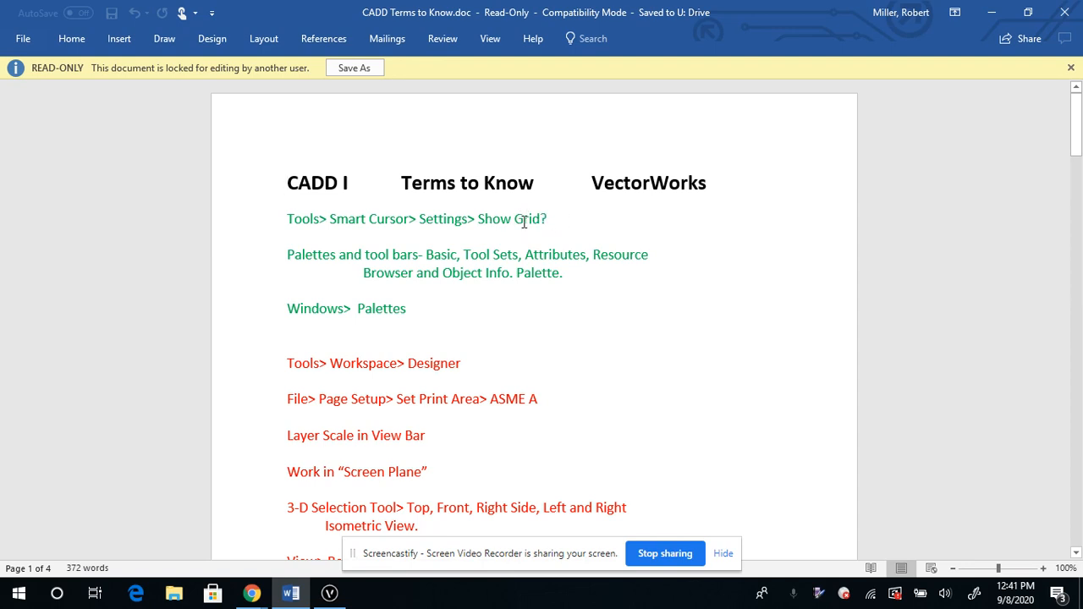
Read through the CADD I terms list covering workspace, page setup, layer scale, planes, views, rendering, extruding and saving
{"action": "scroll", "coordinate": [554, 293], "scroll_direction": "down", "scroll_amount": 3}
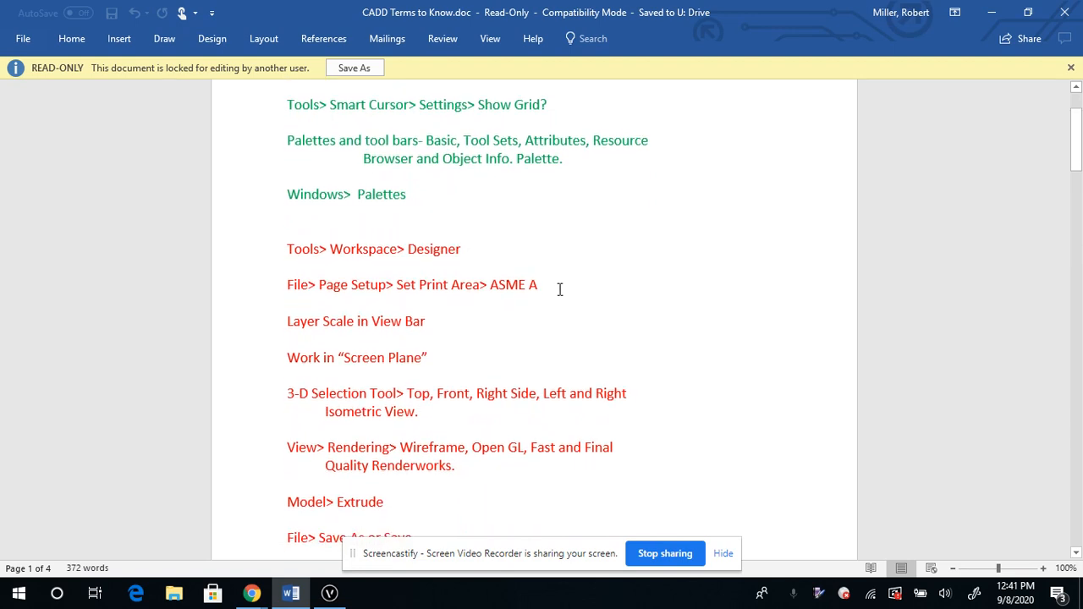
{"action": "scroll", "coordinate": [560, 290], "scroll_direction": "up", "scroll_amount": 2}
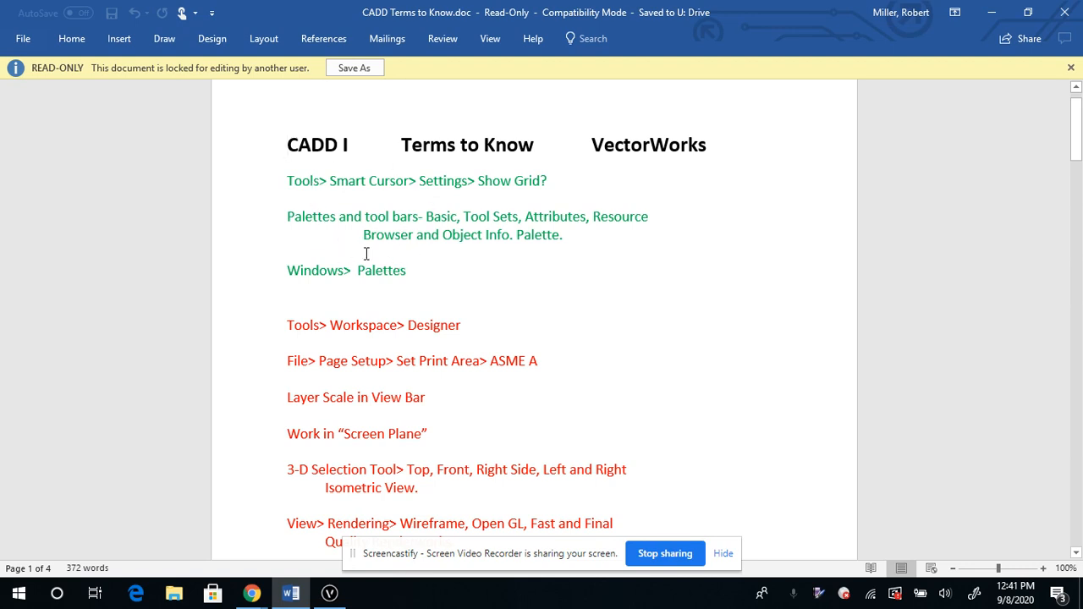
{"action": "scroll", "coordinate": [395, 251], "scroll_direction": "down", "scroll_amount": 3}
{"action": "scroll", "coordinate": [415, 266], "scroll_direction": "down", "scroll_amount": 2}
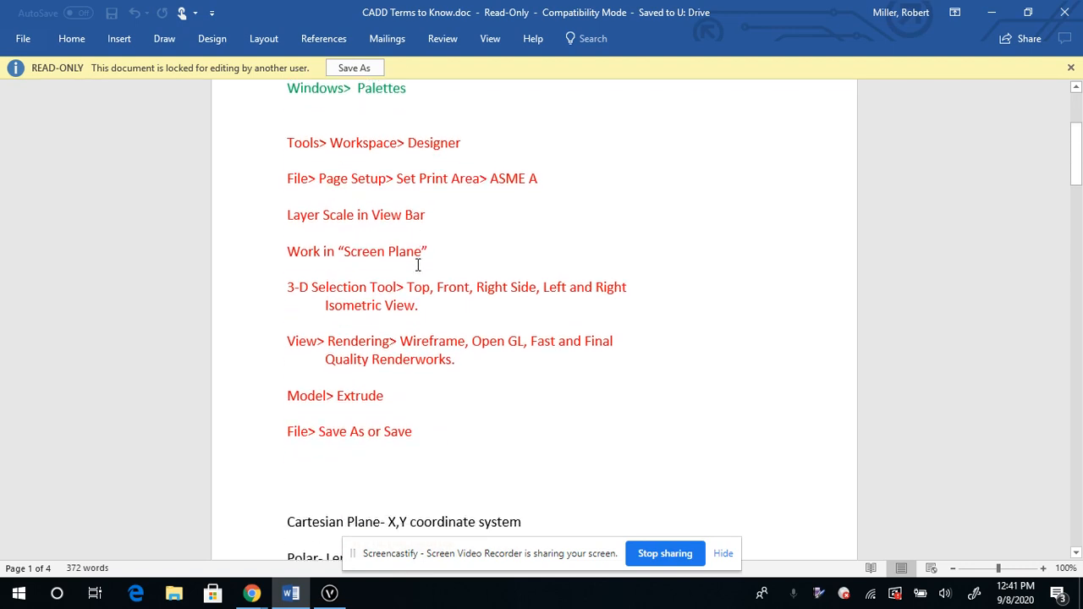
{"action": "scroll", "coordinate": [417, 266], "scroll_direction": "up", "scroll_amount": 1}
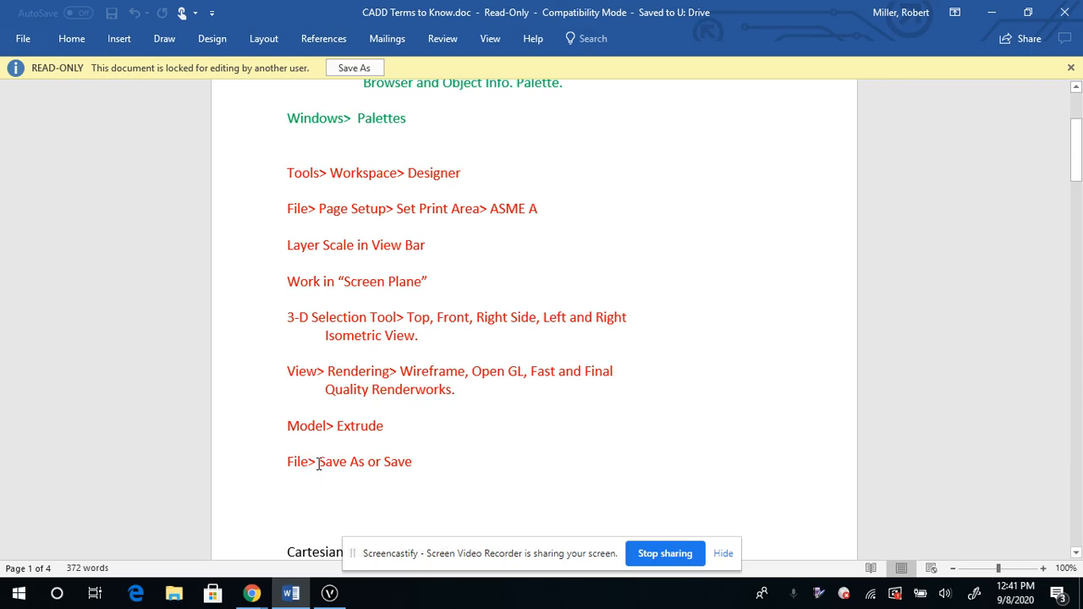
Switch to Vectorworks and choose the Designer workspace
{"action": "left_click", "coordinate": [330, 593]}
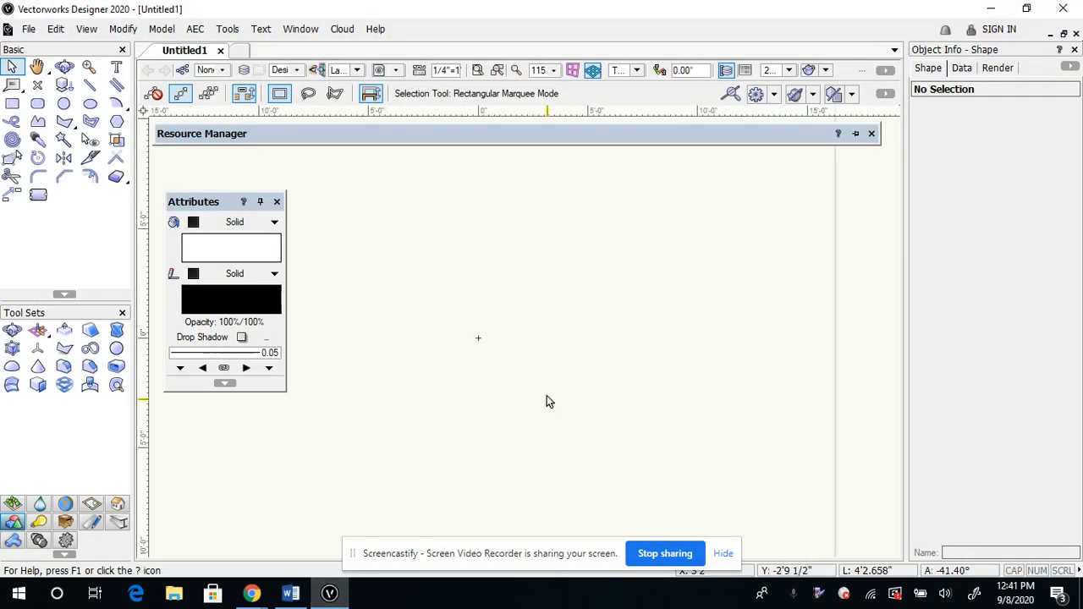
{"action": "scroll", "coordinate": [602, 323], "scroll_direction": "down", "scroll_amount": 4}
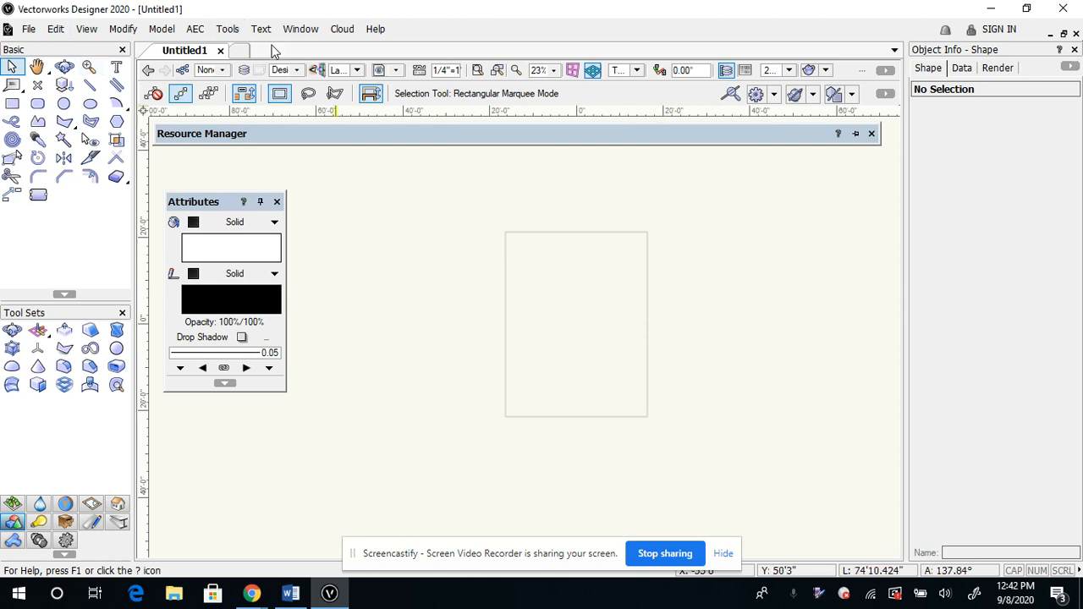
{"action": "left_click", "coordinate": [230, 32]}
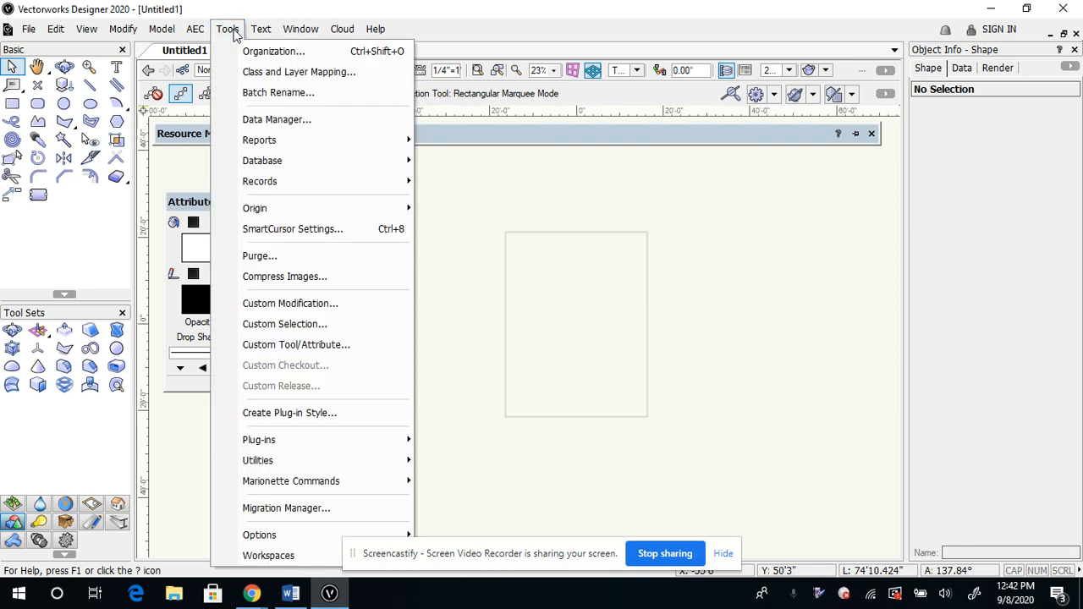
{"action": "mouse_move", "coordinate": [287, 552]}
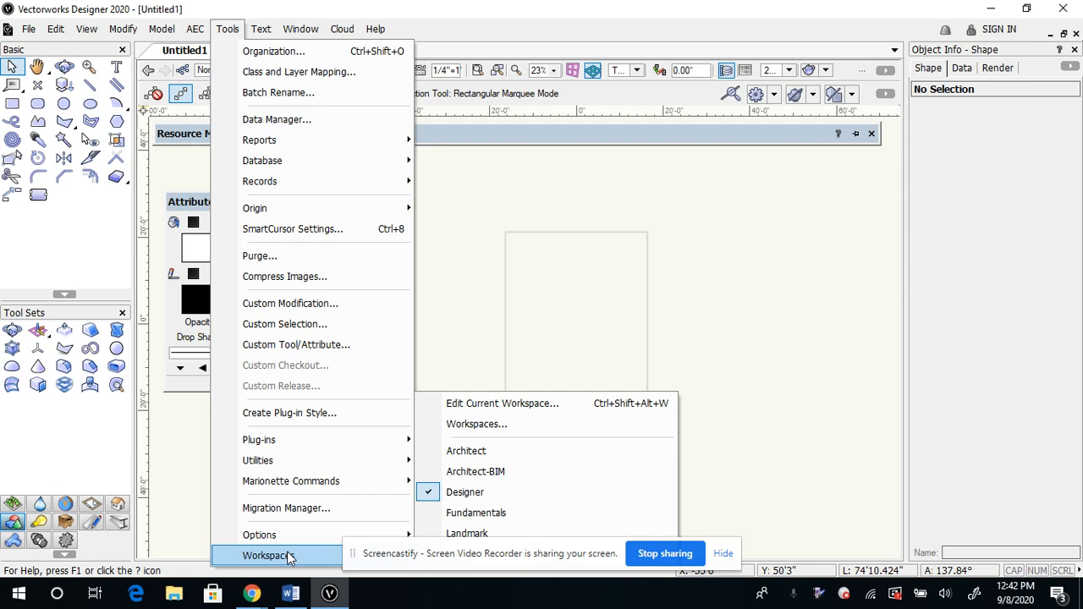
{"action": "left_click", "coordinate": [433, 495]}
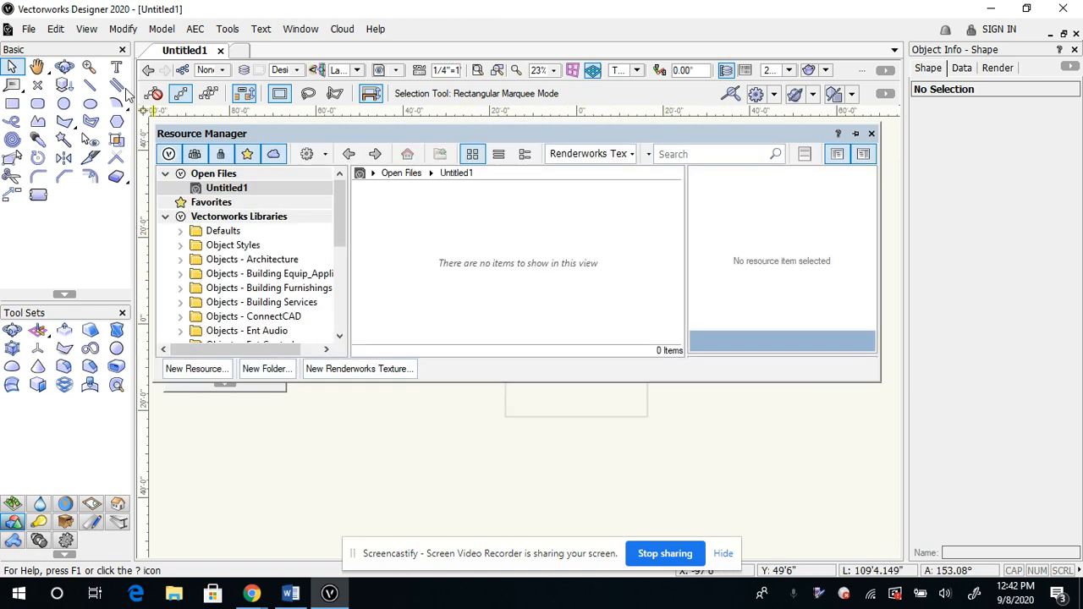
Set the page's printable area to ASME A, using the option for sizes unavailable in the printer setup
{"action": "left_click", "coordinate": [28, 29]}
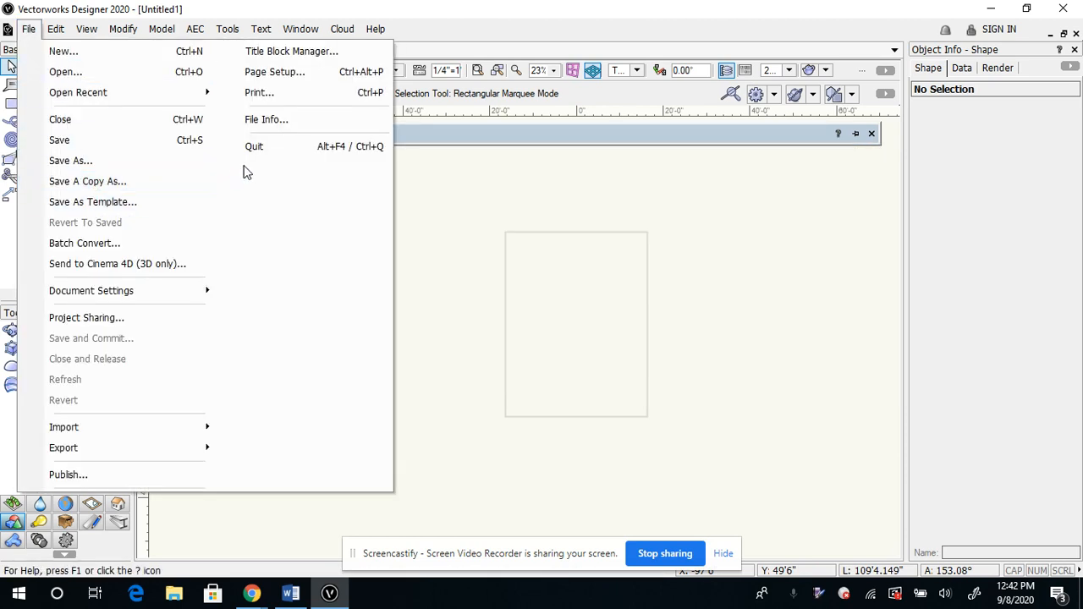
{"action": "left_click", "coordinate": [303, 74]}
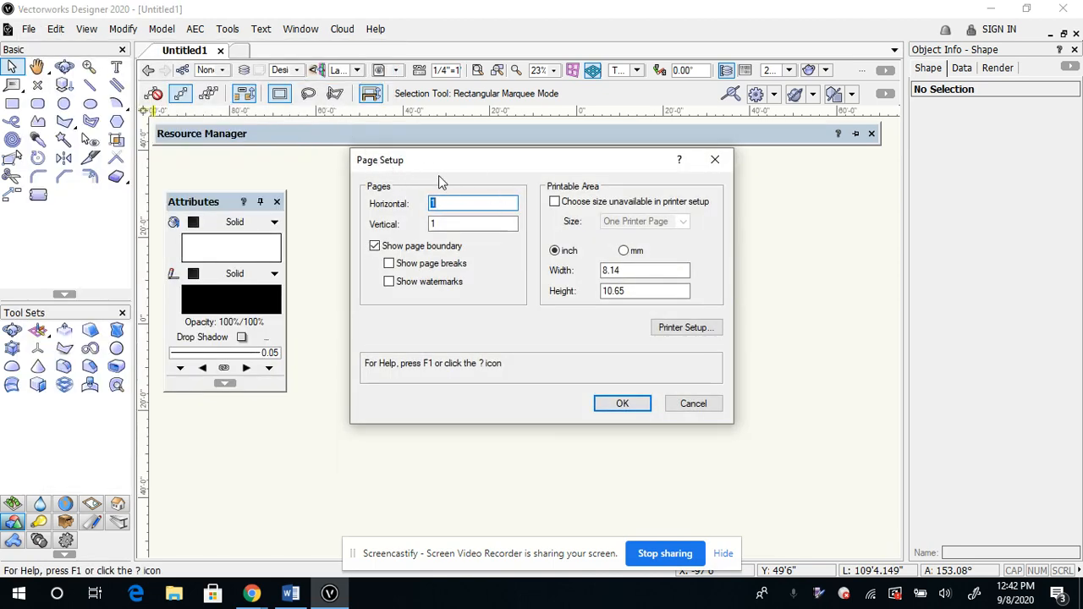
{"action": "left_click", "coordinate": [557, 203]}
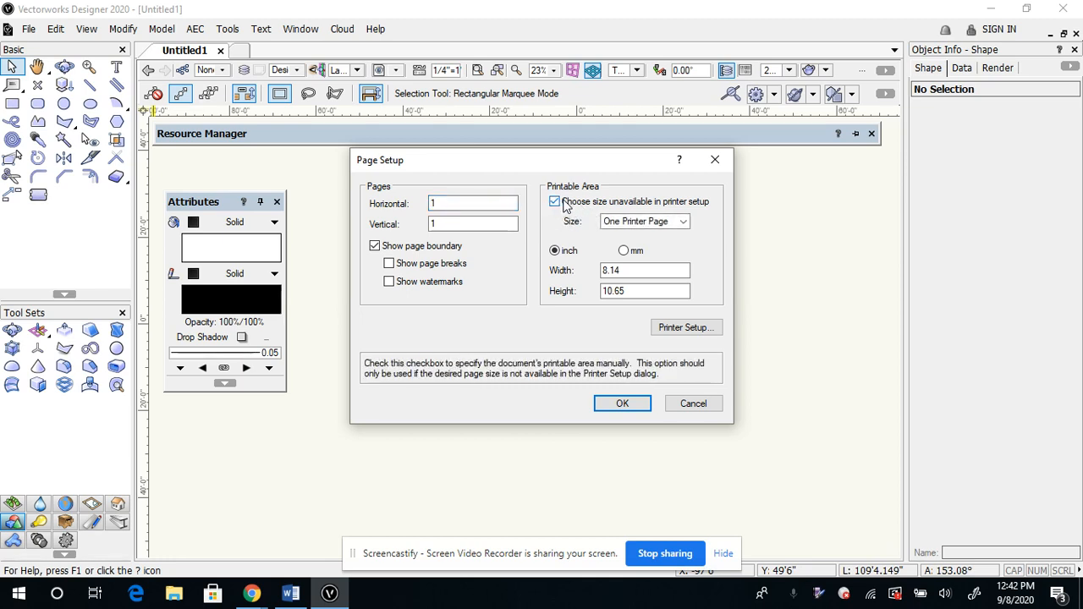
{"action": "left_click", "coordinate": [639, 223]}
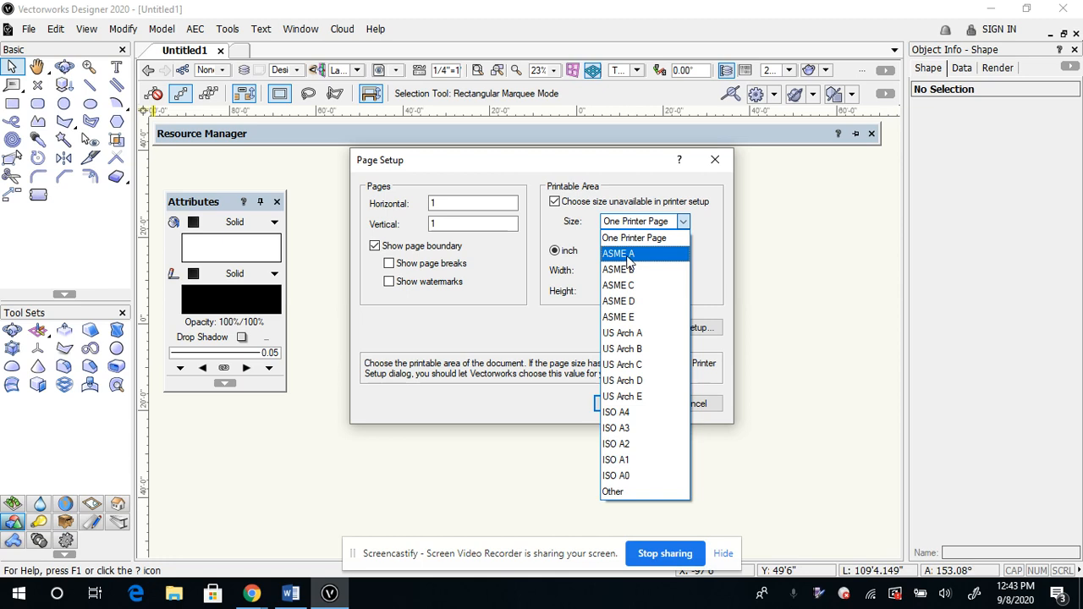
{"action": "left_click", "coordinate": [628, 255]}
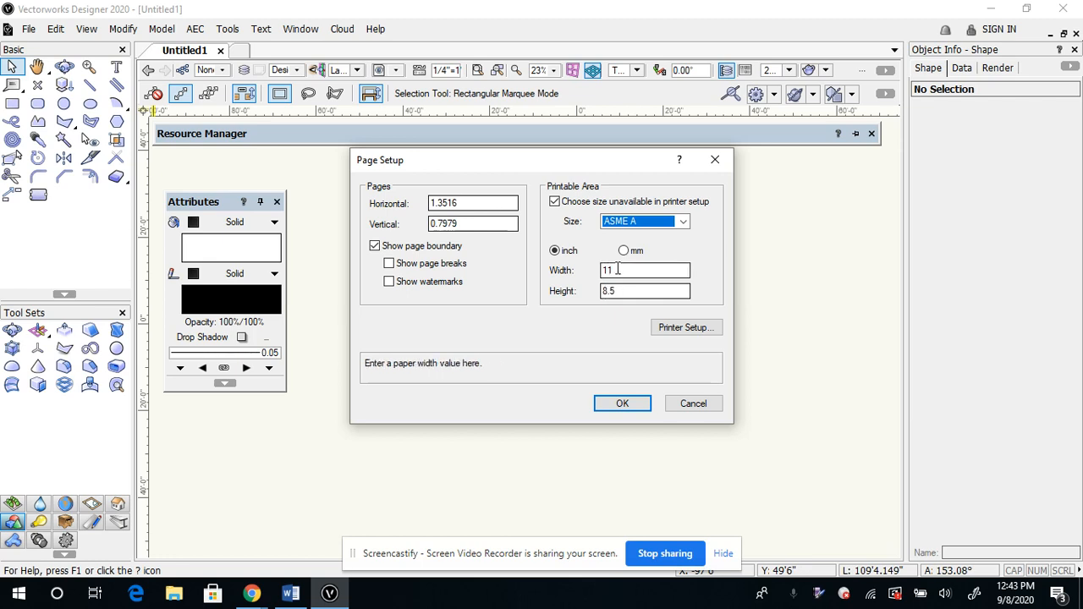
{"action": "left_click", "coordinate": [623, 405]}
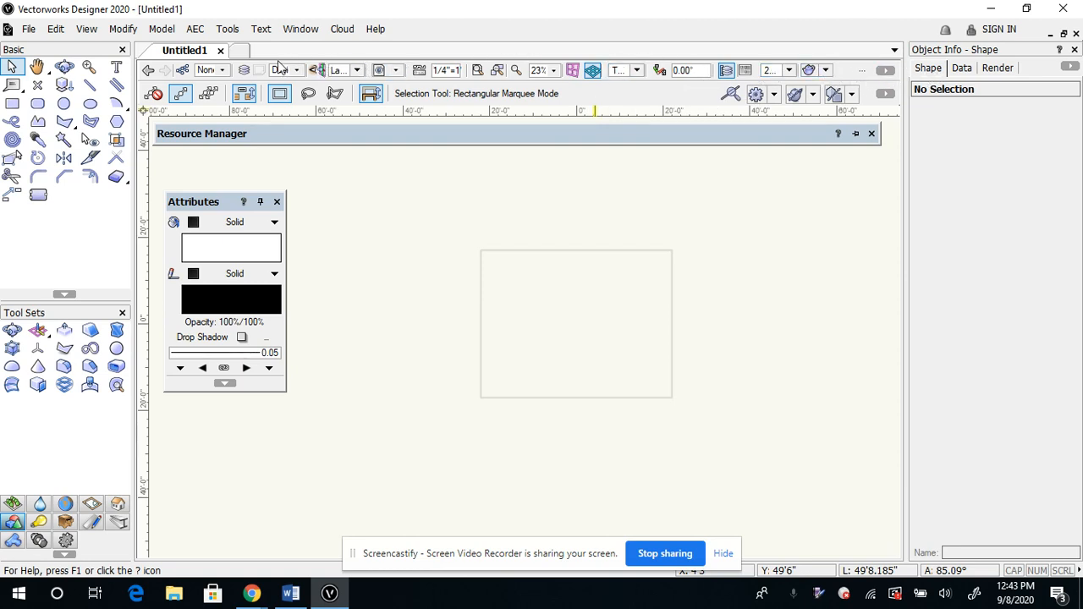
Set the layer scale to 1:1
{"action": "left_click", "coordinate": [419, 75]}
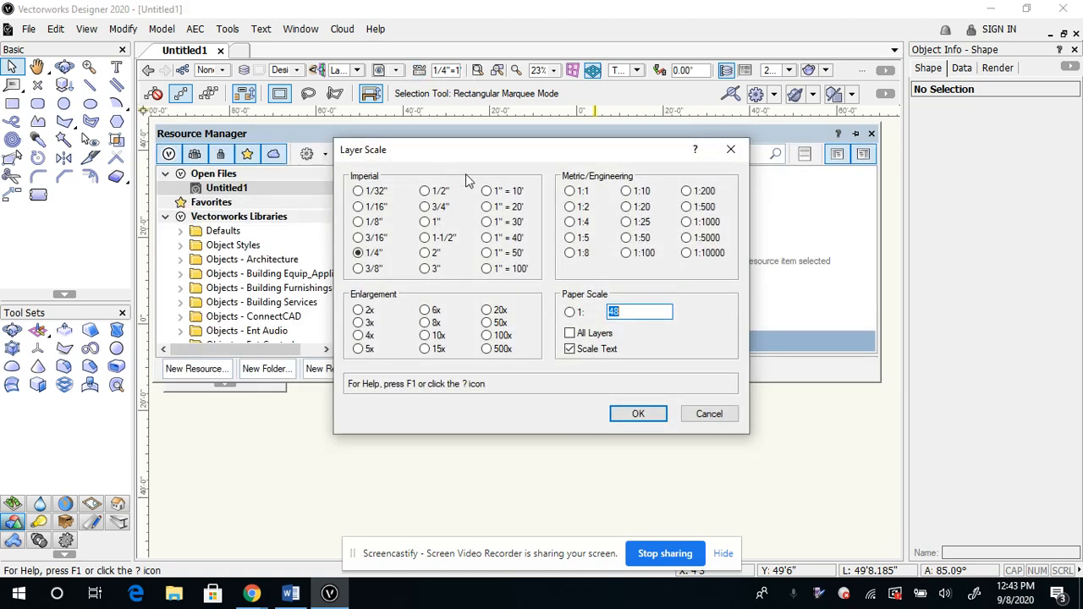
{"action": "left_click", "coordinate": [569, 192]}
{"action": "left_click", "coordinate": [570, 313]}
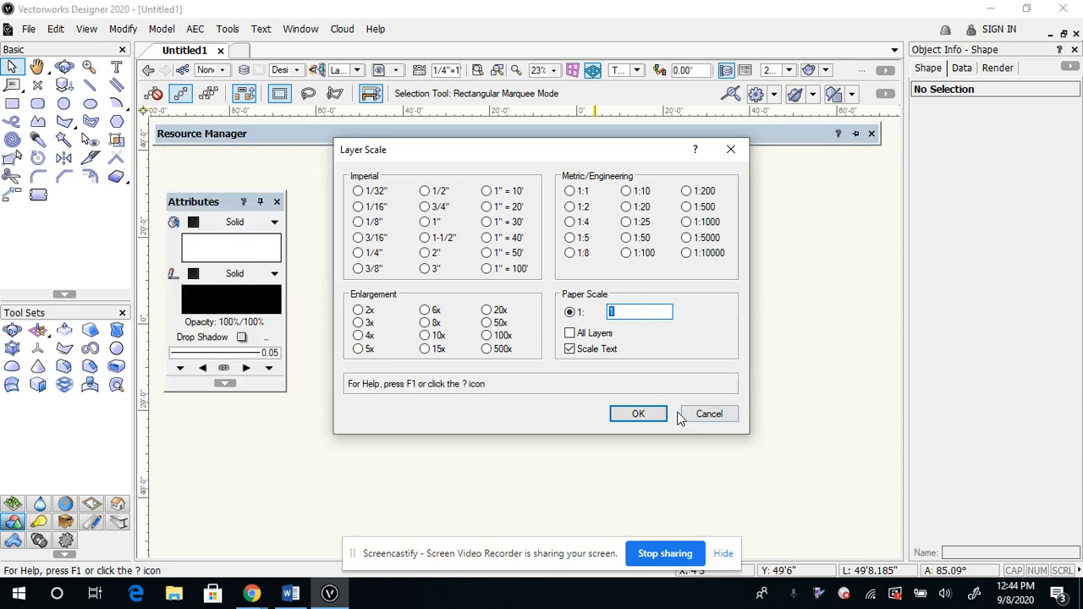
{"action": "left_click", "coordinate": [636, 414]}
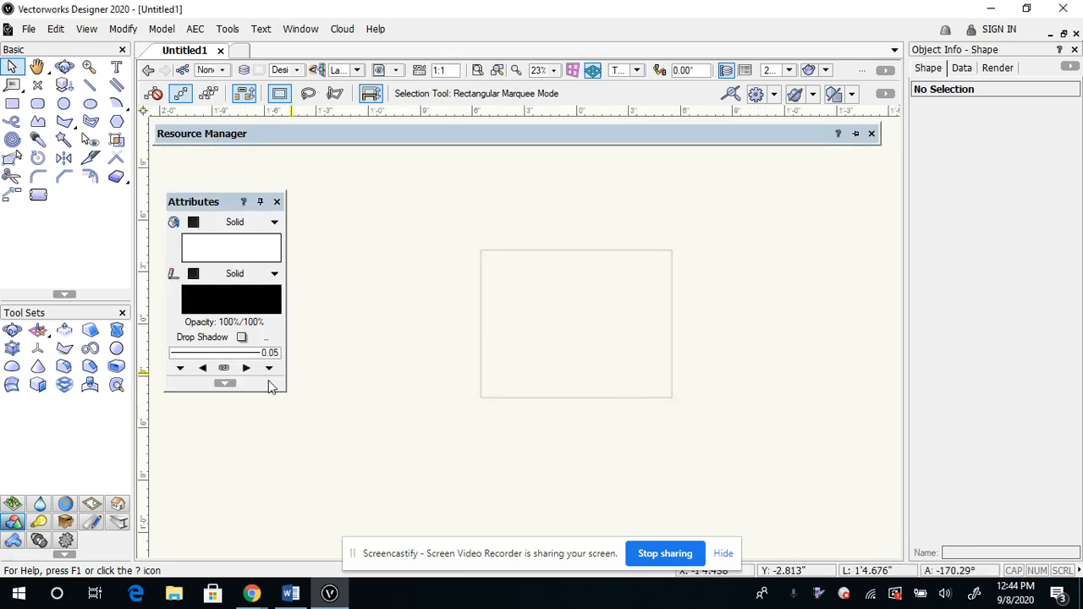
{"action": "left_click", "coordinate": [420, 73]}
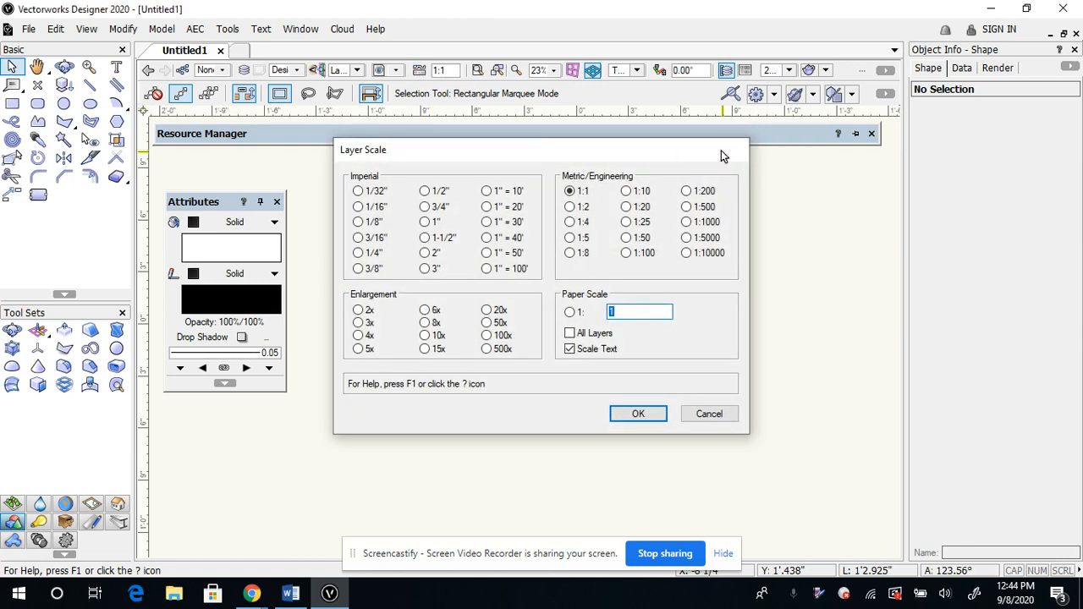
{"action": "left_click", "coordinate": [721, 150]}
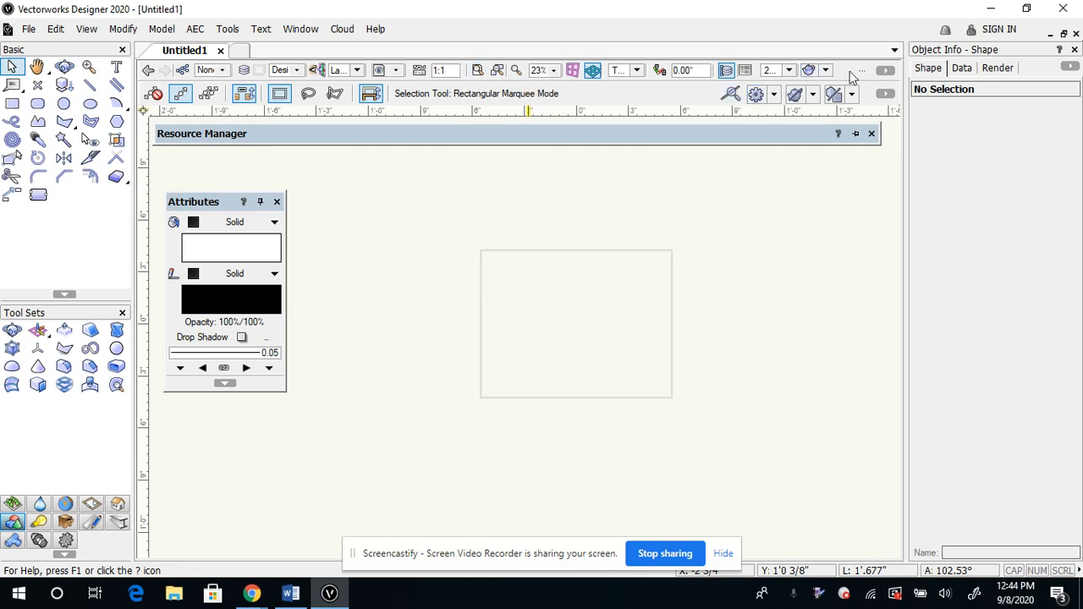
Hide the Layer Scale control from the View bar and show it again
{"action": "left_click", "coordinate": [886, 74]}
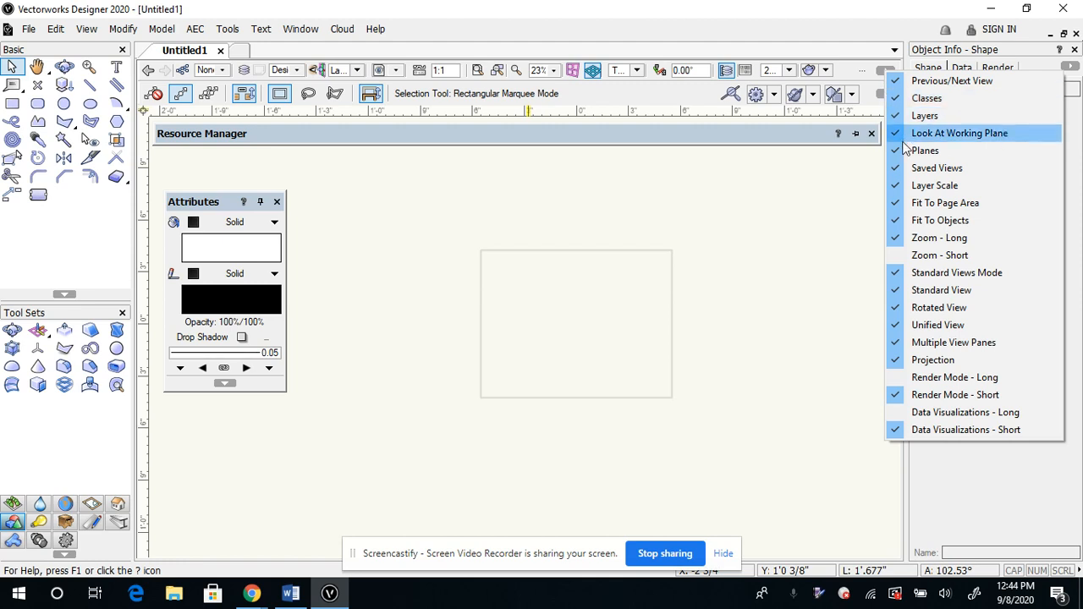
{"action": "left_click", "coordinate": [899, 186]}
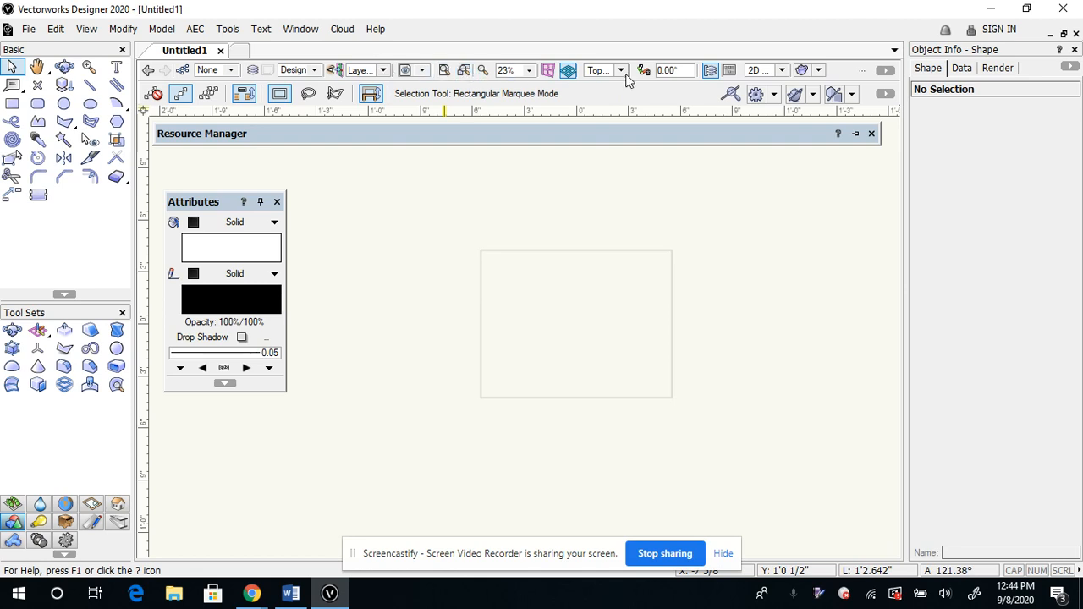
{"action": "left_click", "coordinate": [885, 70]}
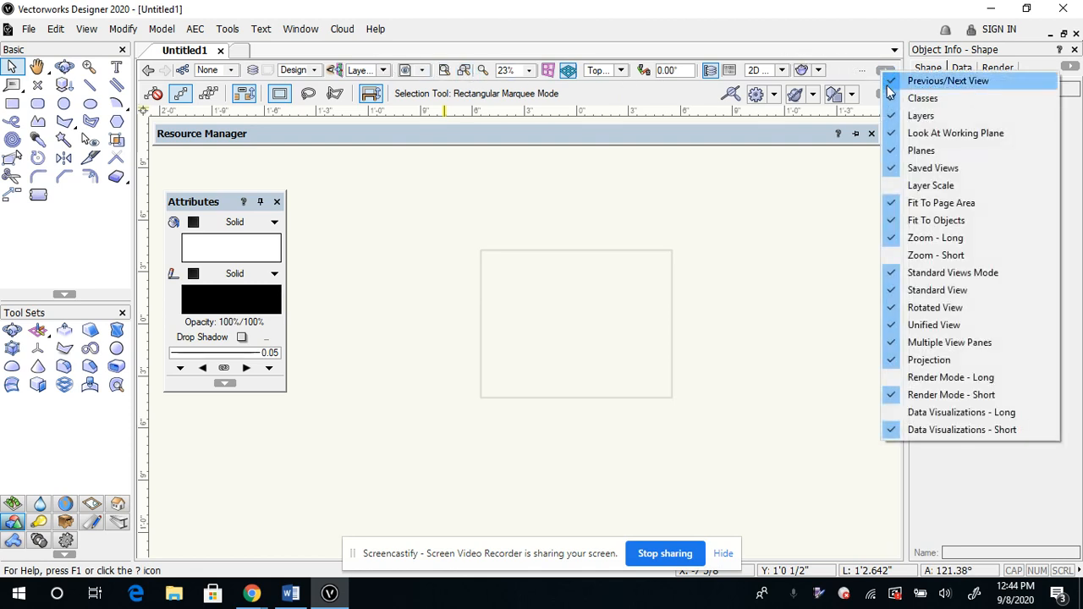
{"action": "left_click", "coordinate": [893, 190]}
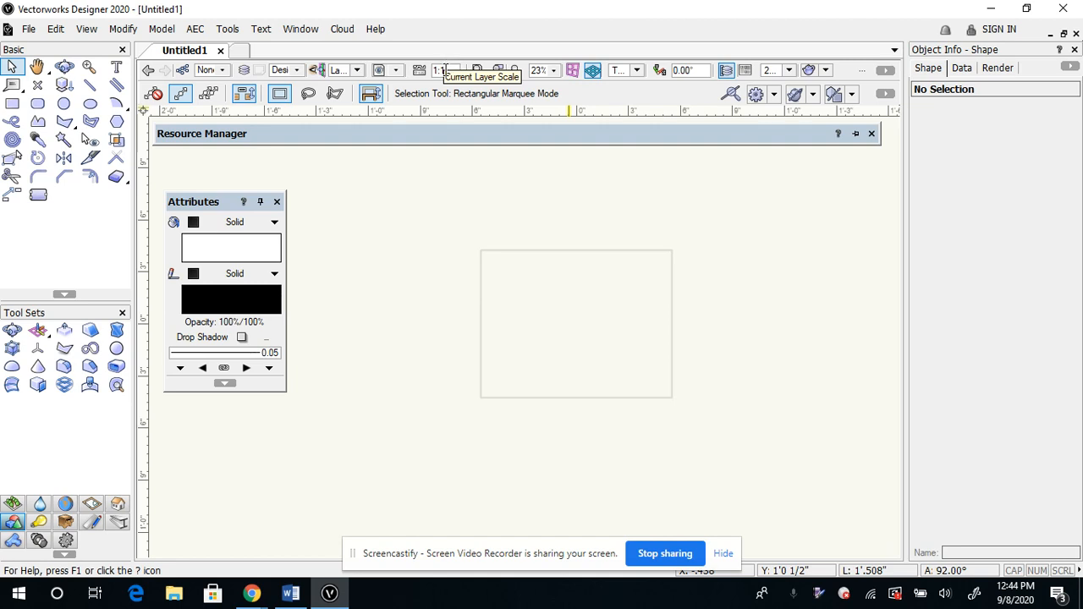
Set the active plane to Screen Plane and switch the drawing to the Front view
{"action": "left_click", "coordinate": [357, 71]}
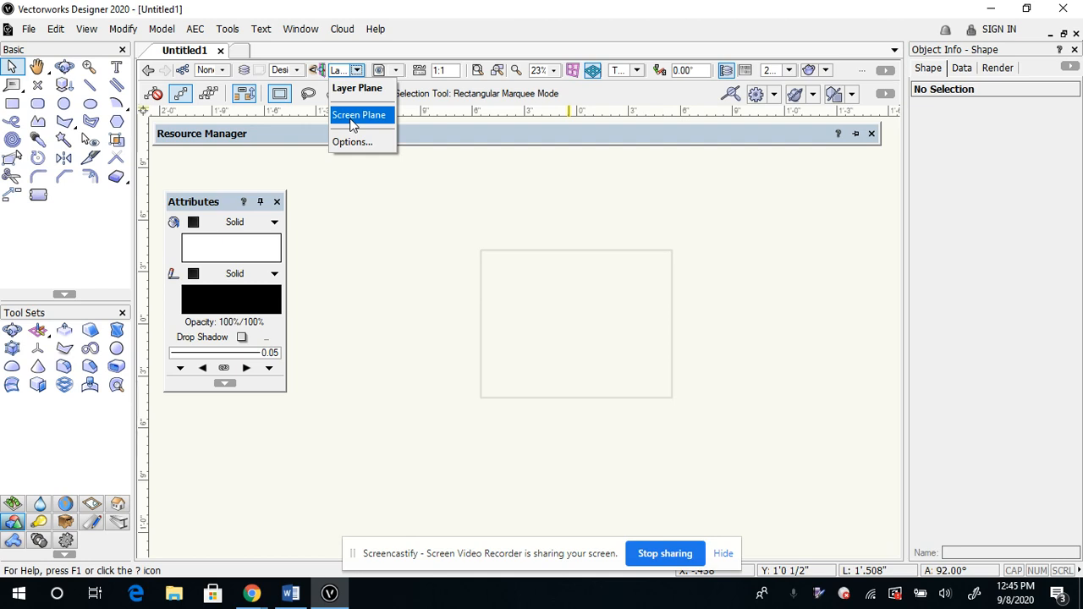
{"action": "left_click", "coordinate": [352, 118]}
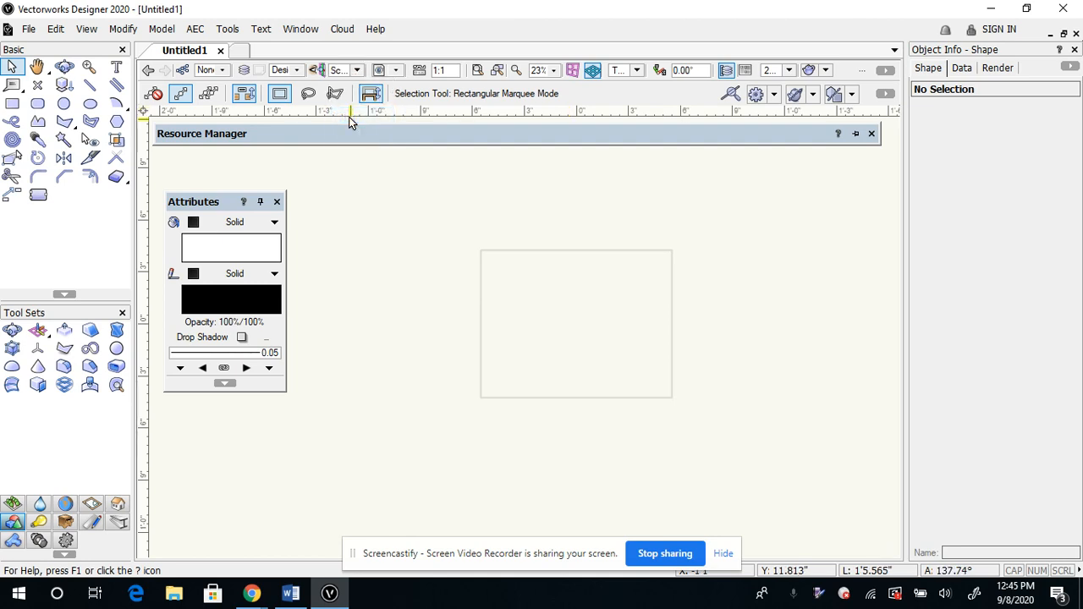
{"action": "left_click", "coordinate": [638, 72]}
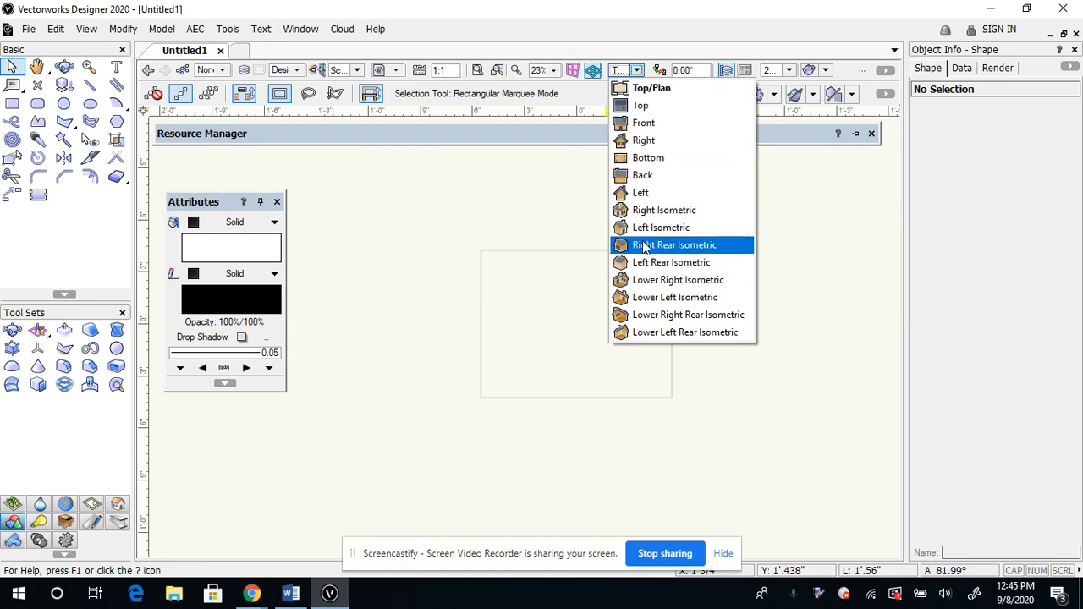
{"action": "left_click", "coordinate": [649, 124]}
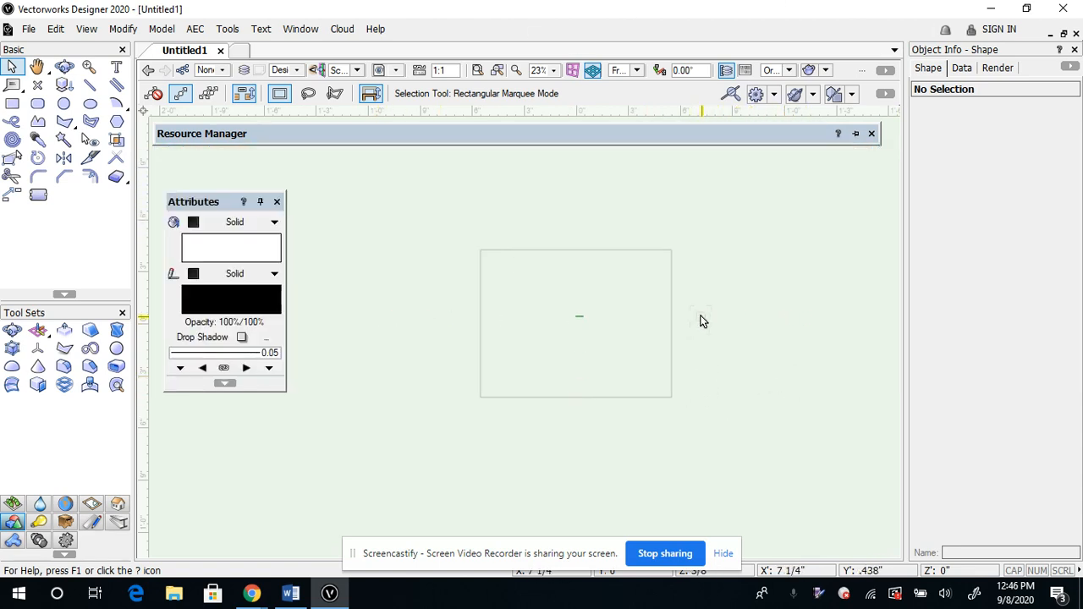
{"action": "scroll", "coordinate": [694, 348], "scroll_direction": "down", "scroll_amount": 3}
{"action": "scroll", "coordinate": [694, 348], "scroll_direction": "up", "scroll_amount": 4}
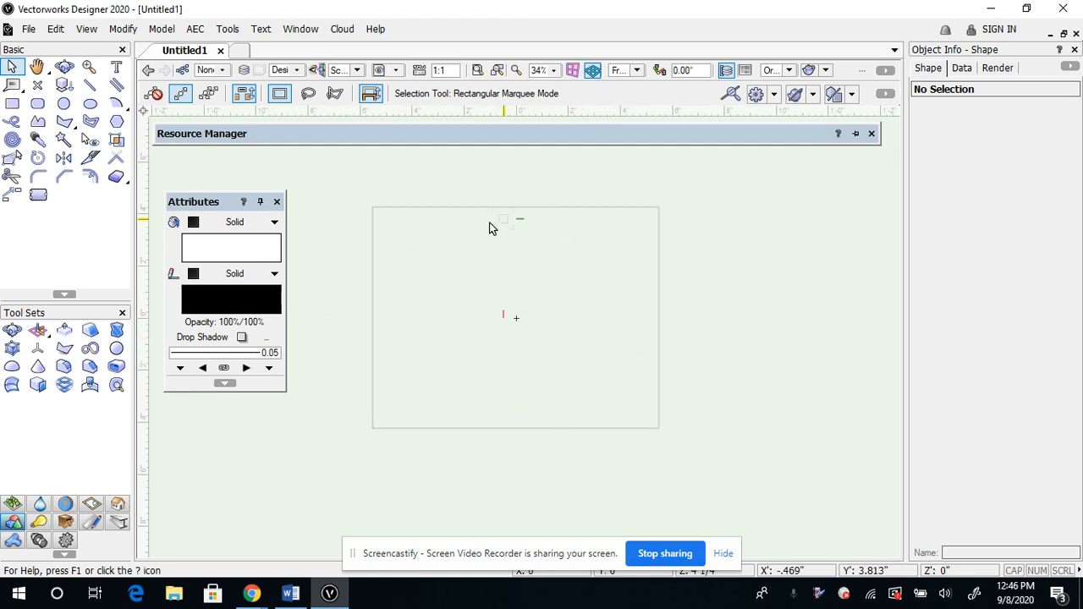
Set the rendering mode to OpenGL
{"action": "left_click", "coordinate": [87, 31]}
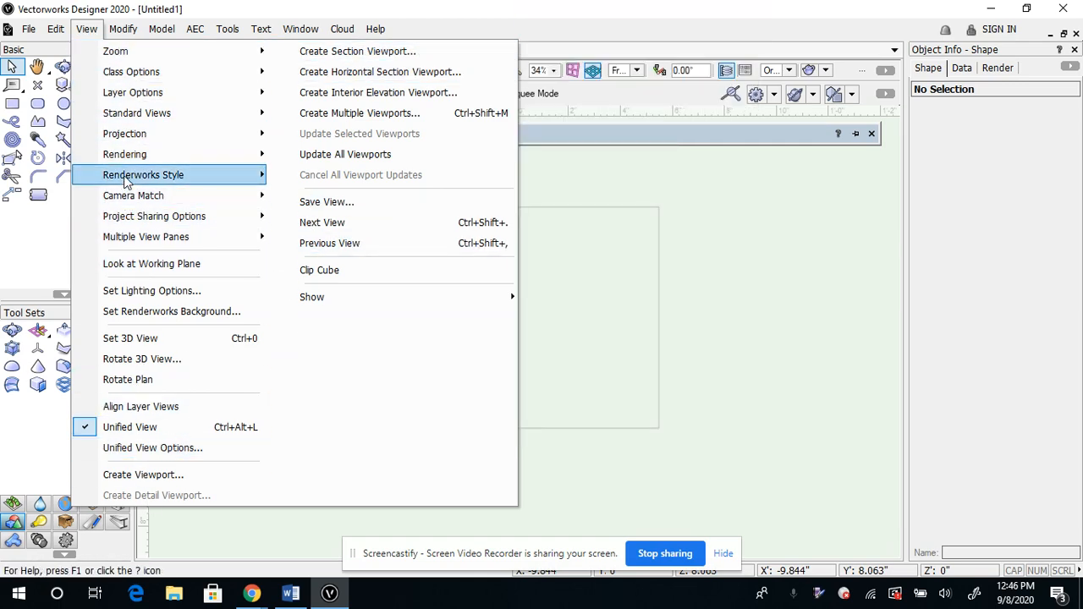
{"action": "mouse_move", "coordinate": [141, 159]}
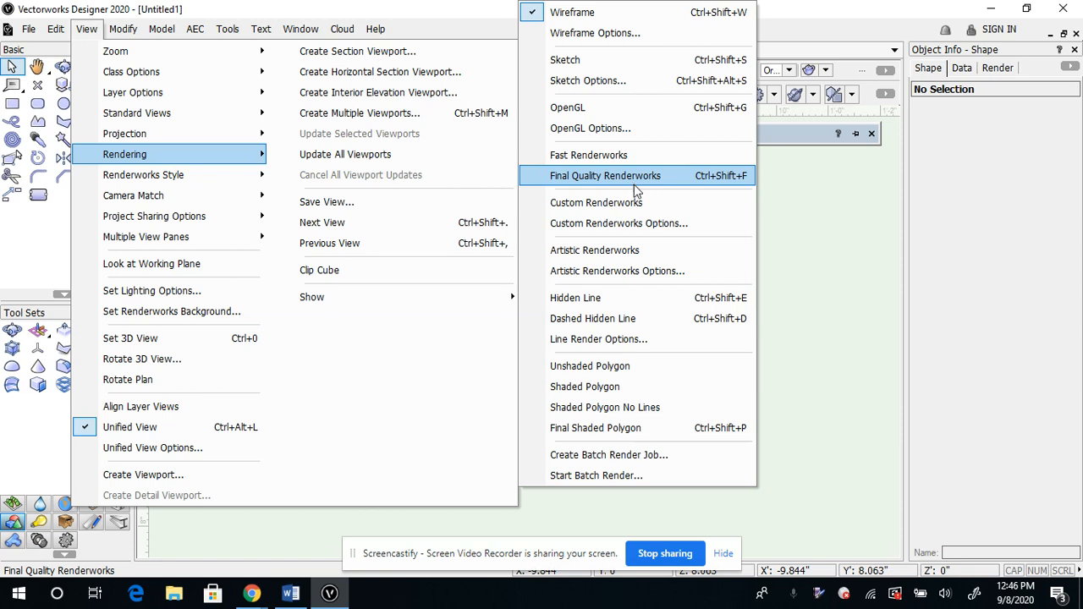
{"action": "left_click", "coordinate": [568, 108]}
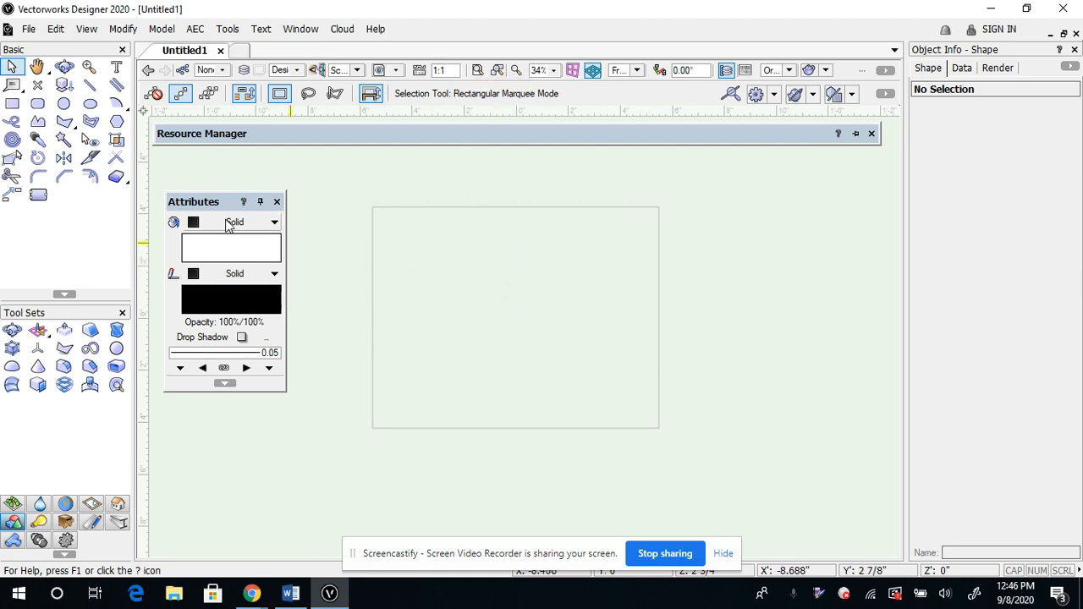
Draw a circle by radius, about 1.54" in radius, in the left half of the page
{"action": "left_click", "coordinate": [63, 104]}
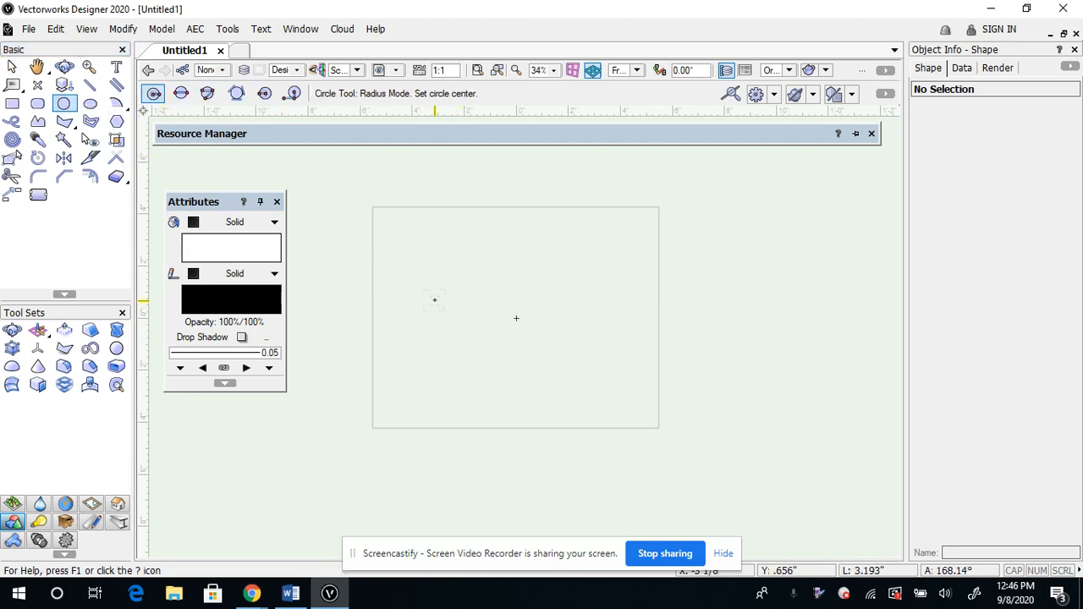
{"action": "left_click", "coordinate": [434, 300]}
{"action": "left_click", "coordinate": [474, 299]}
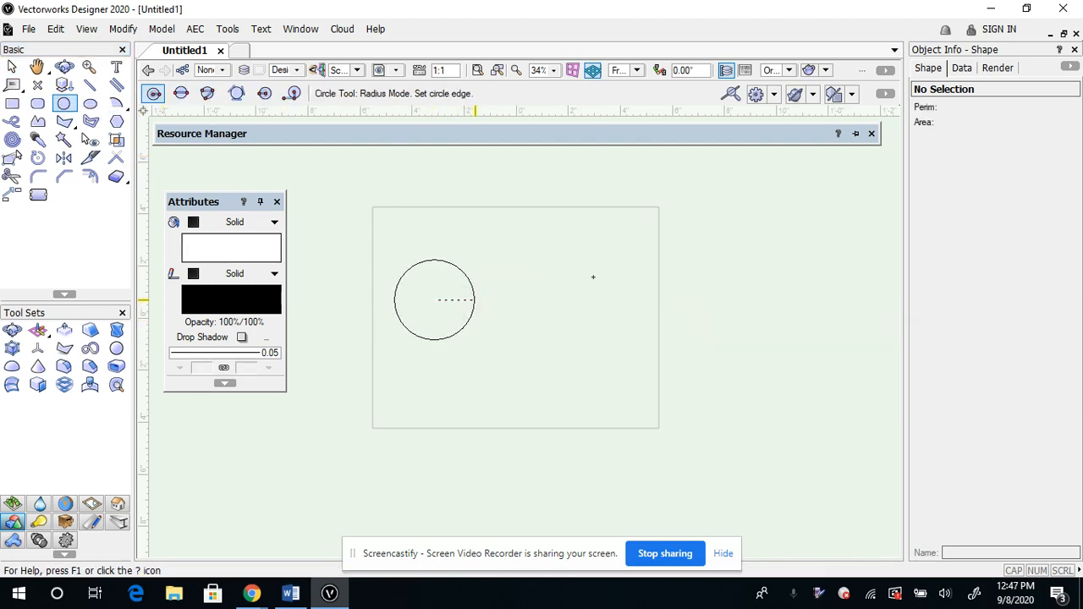
Fill the circle with solid yellow and delete it from the page
{"action": "left_click", "coordinate": [228, 243]}
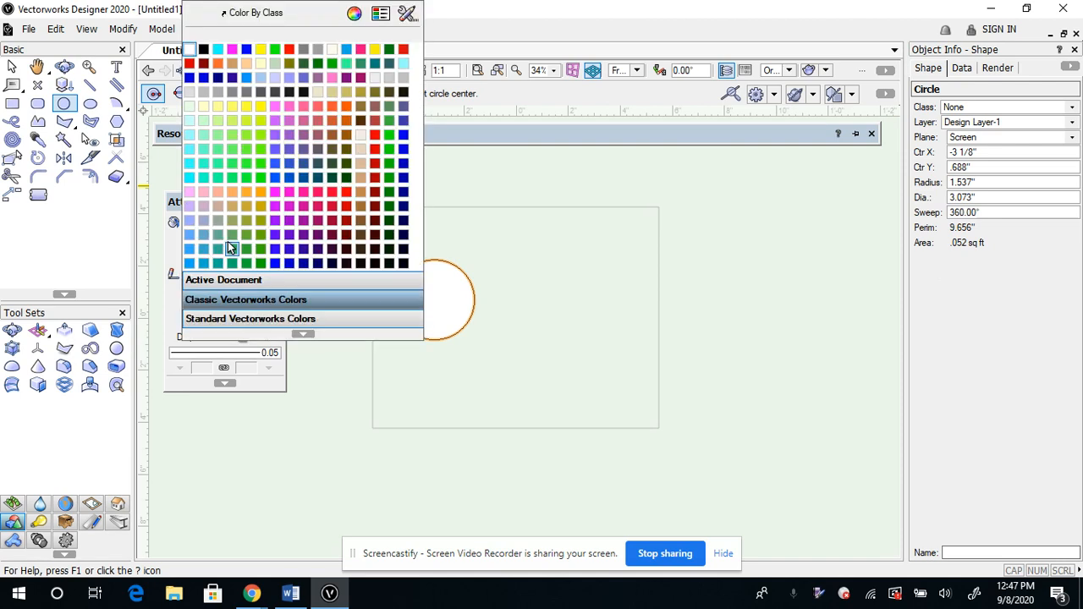
{"action": "left_click", "coordinate": [261, 49]}
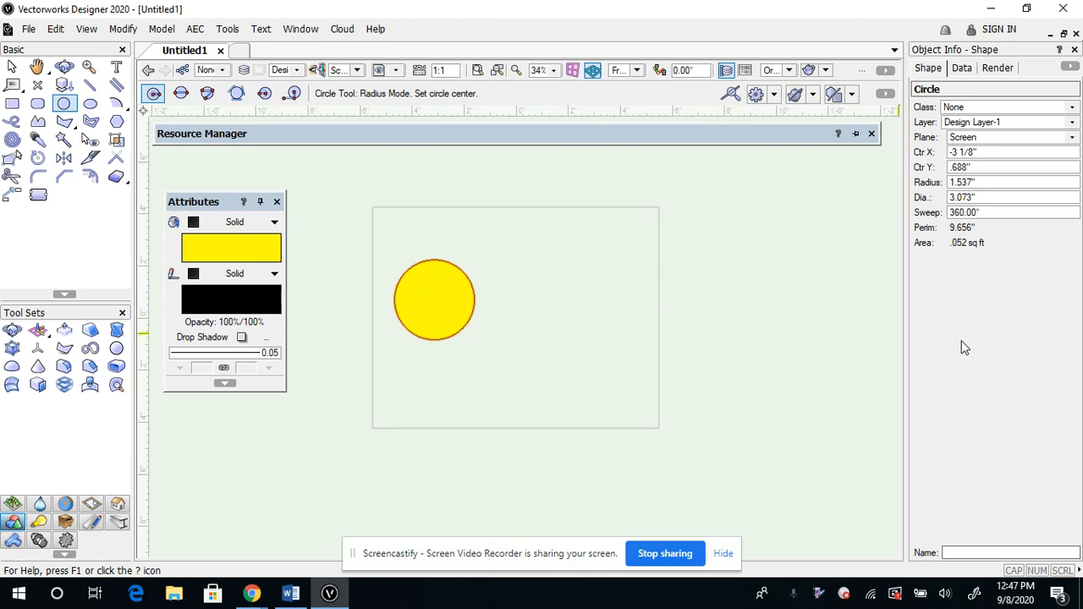
{"action": "key", "text": "Delete"}
{"action": "left_click", "coordinate": [444, 268]}
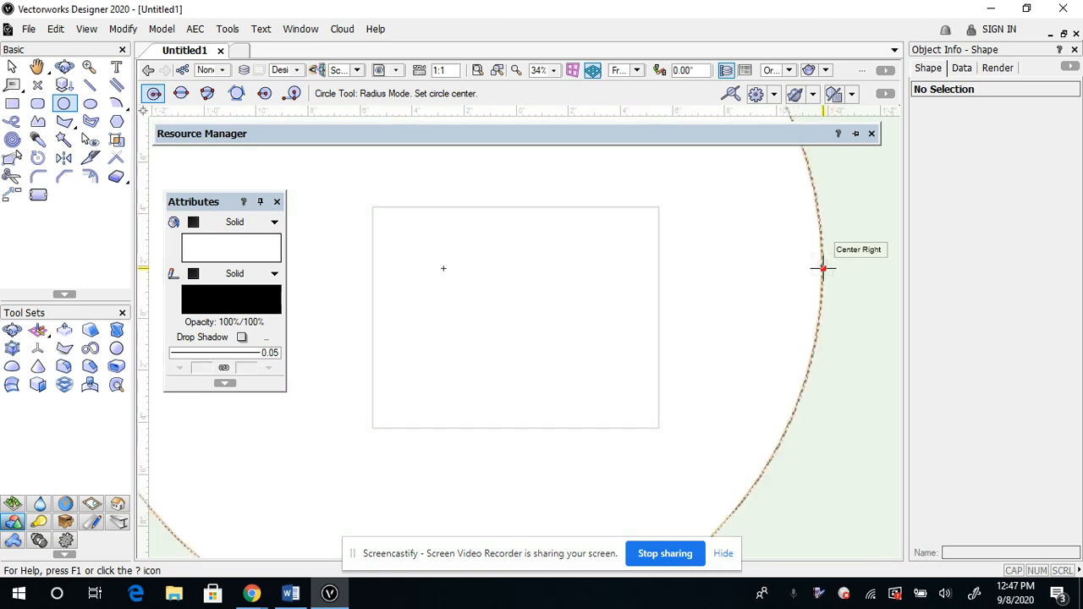
{"action": "left_click", "coordinate": [821, 268]}
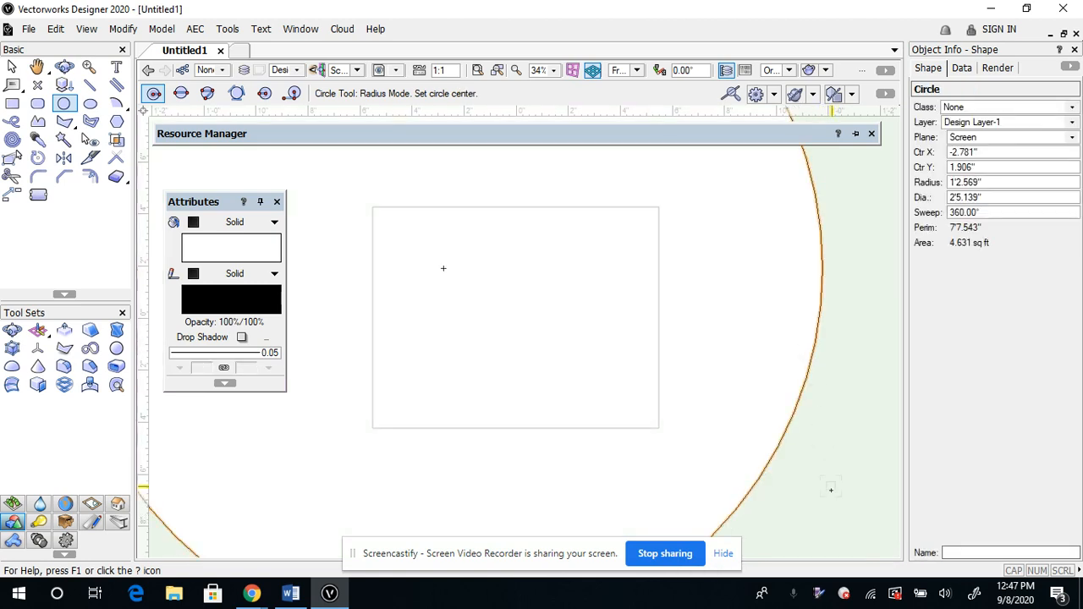
{"action": "key", "text": "ctrl+z"}
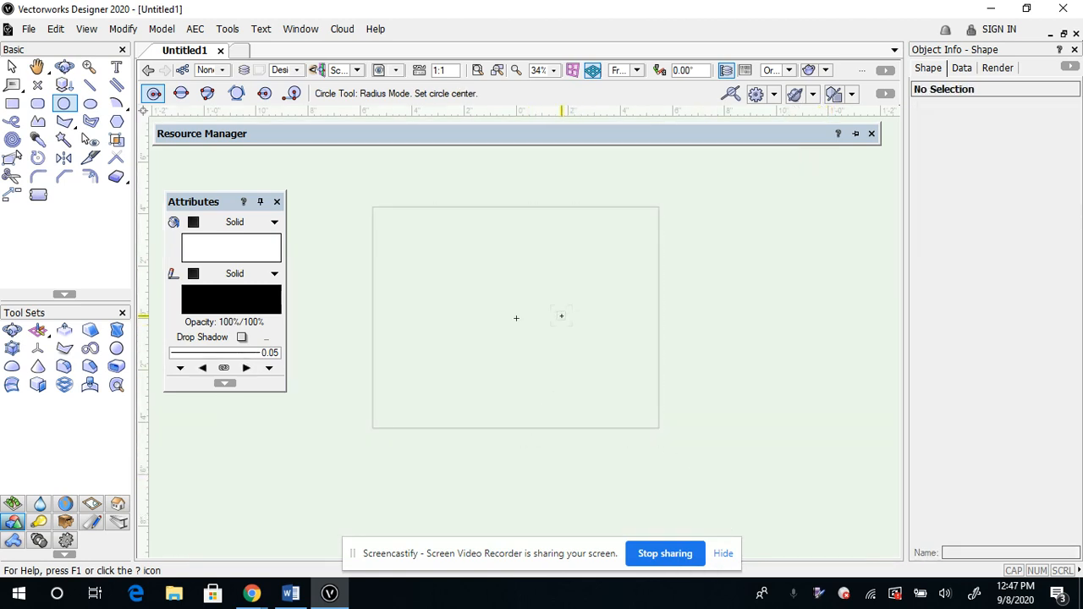
Draw a small circle by radius just right of the page centre and set its diameter to 3"
{"action": "left_click", "coordinate": [517, 318]}
{"action": "left_click", "coordinate": [580, 317]}
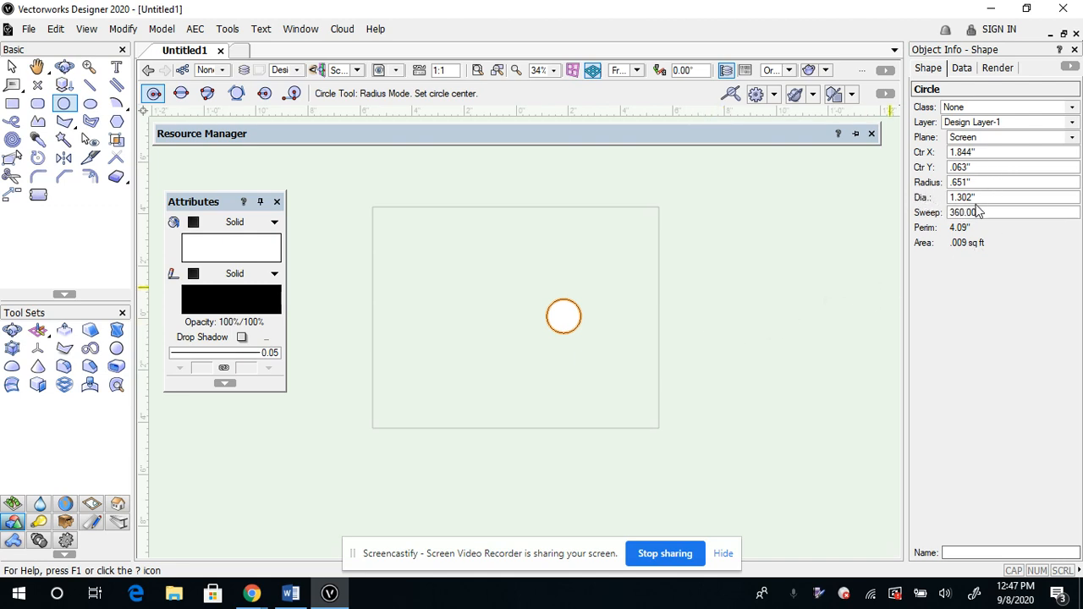
{"action": "left_click_drag", "start_coordinate": [996, 198], "coordinate": [944, 197]}
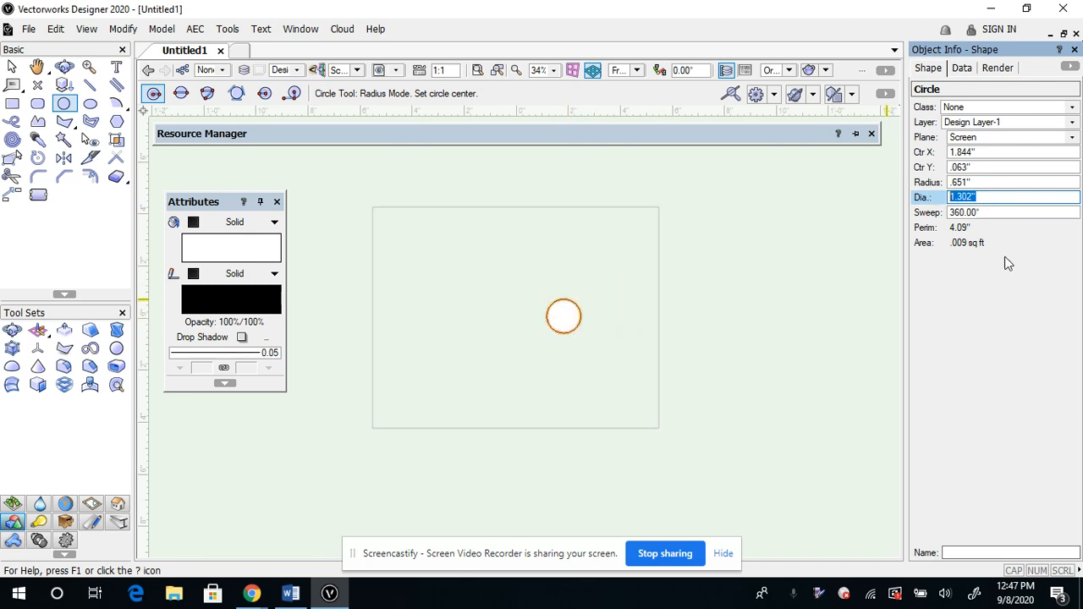
{"action": "type", "text": "3"}
{"action": "key", "text": "Return"}
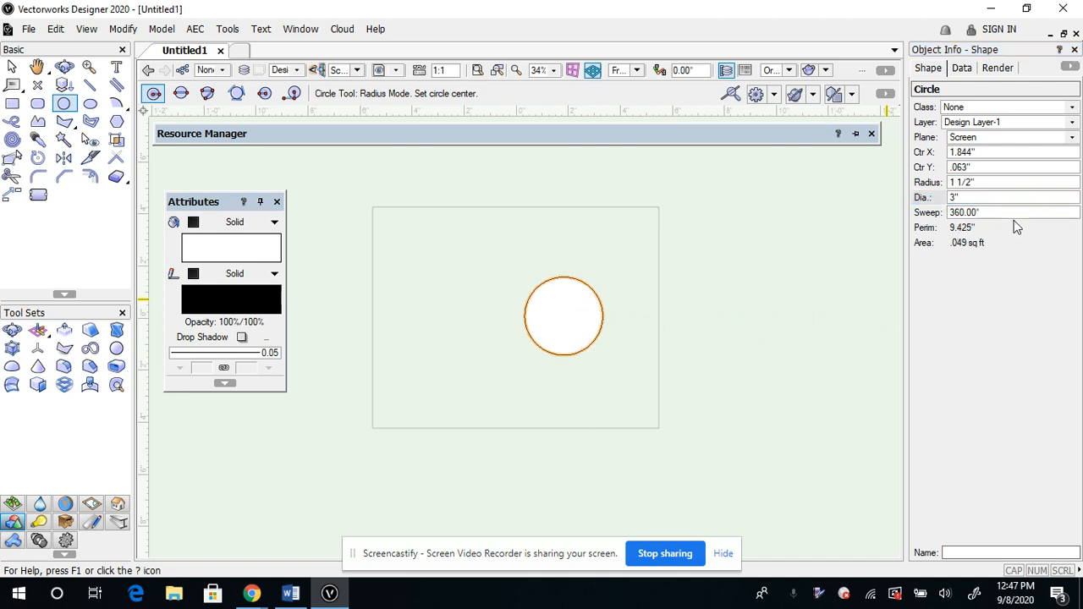
Set the circle's centre to X 0 and Y 0 and fill it with solid yellow
{"action": "left_click", "coordinate": [993, 152]}
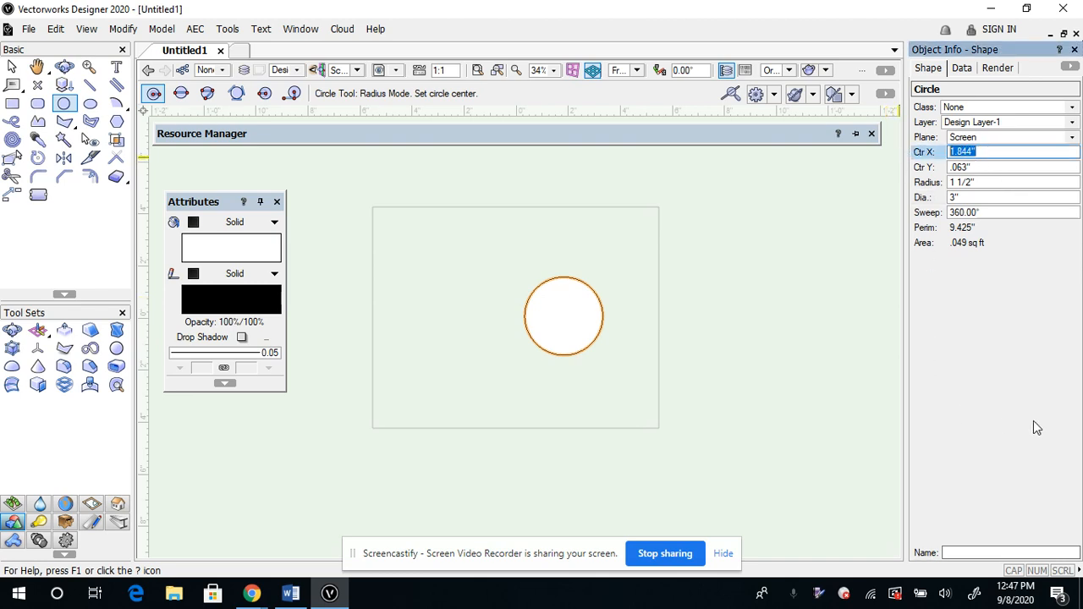
{"action": "type", "text": "0"}
{"action": "left_click", "coordinate": [979, 167]}
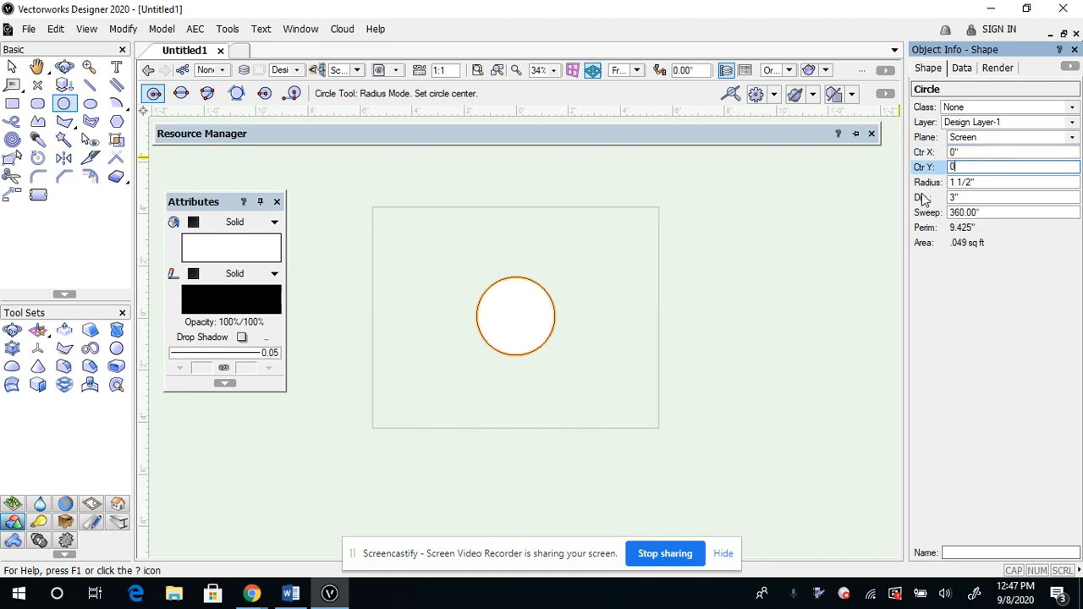
{"action": "type", "text": "0"}
{"action": "left_click", "coordinate": [263, 249]}
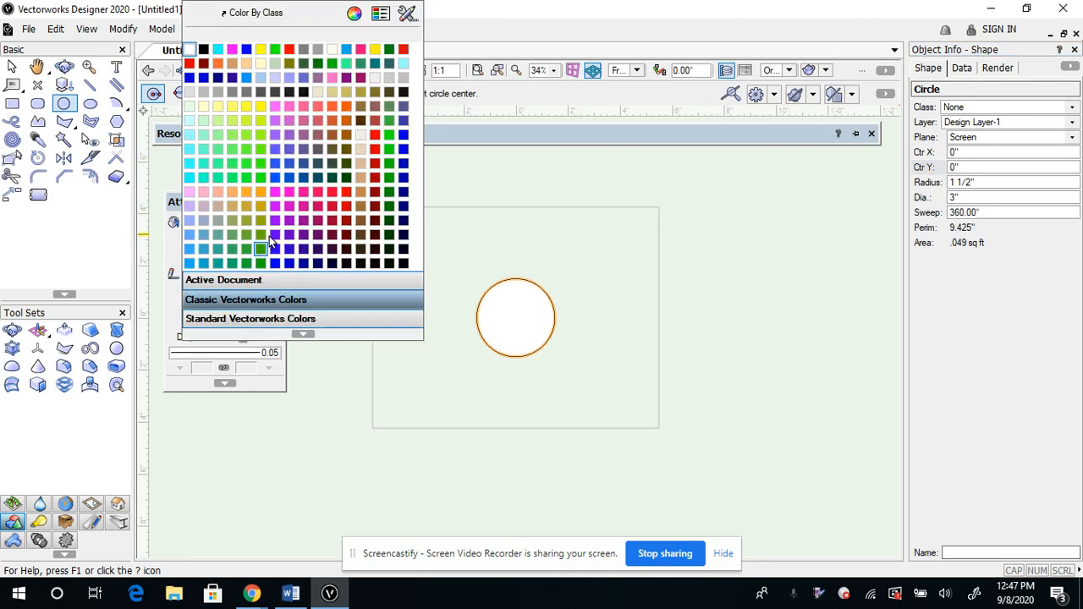
{"action": "left_click", "coordinate": [261, 51]}
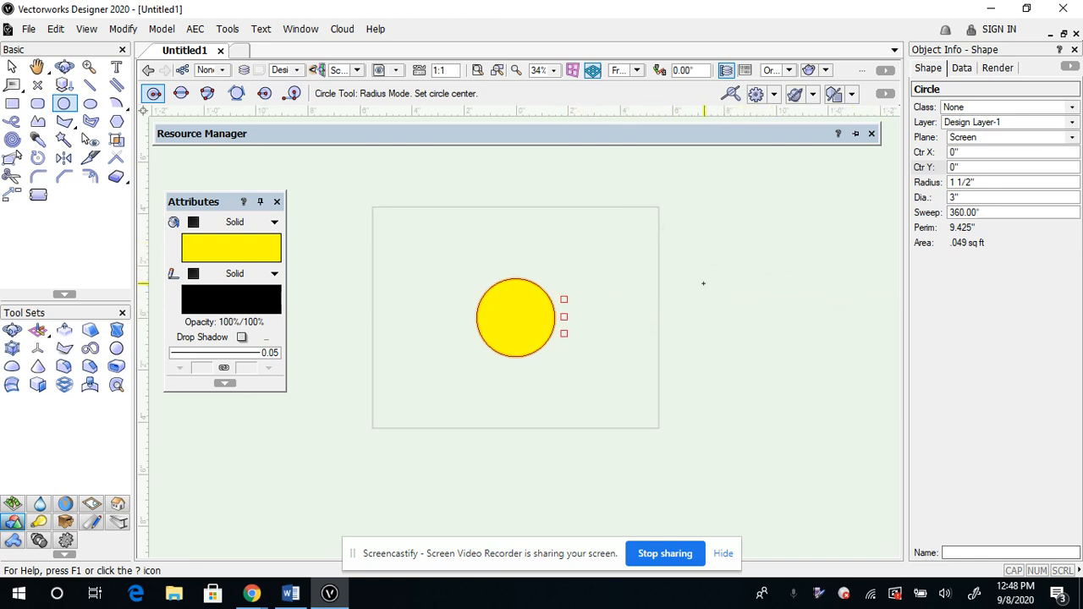
Extrude the yellow circle 3" into a cylinder
{"action": "left_click", "coordinate": [157, 31]}
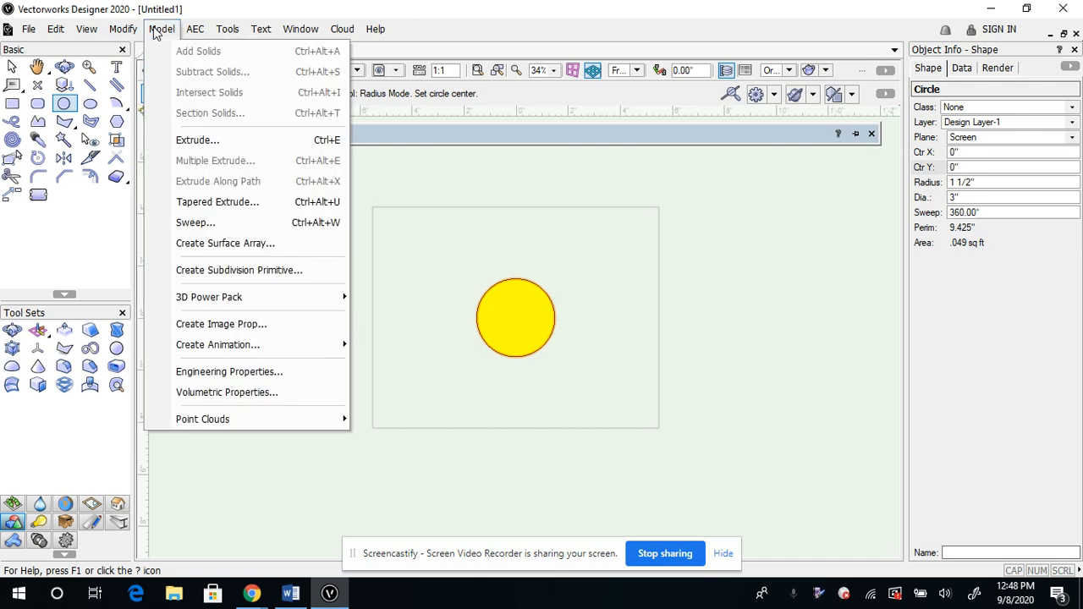
{"action": "left_click", "coordinate": [193, 139]}
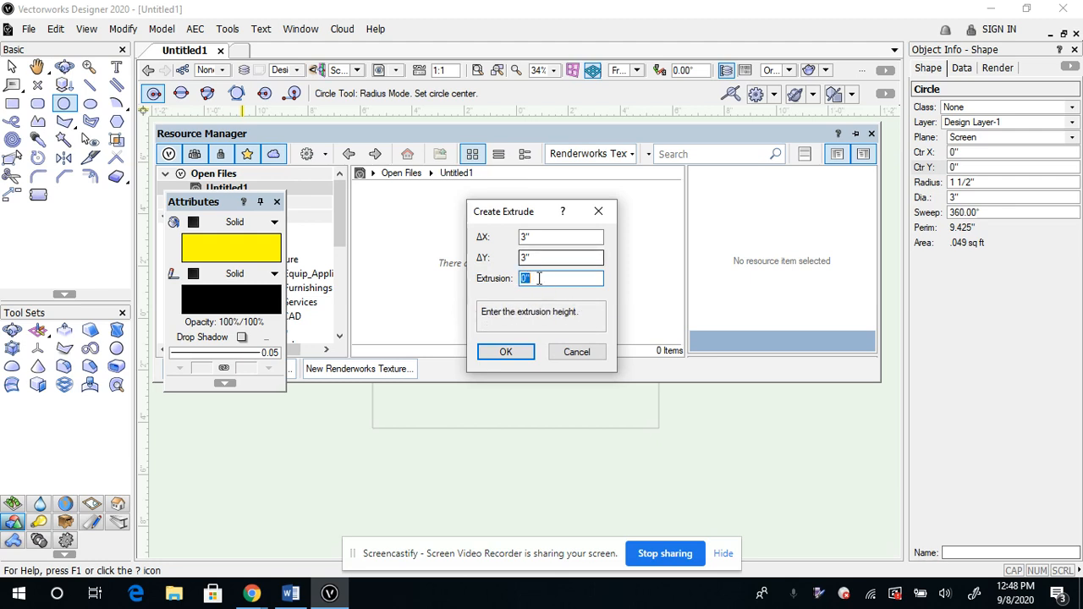
{"action": "double_click", "coordinate": [546, 279]}
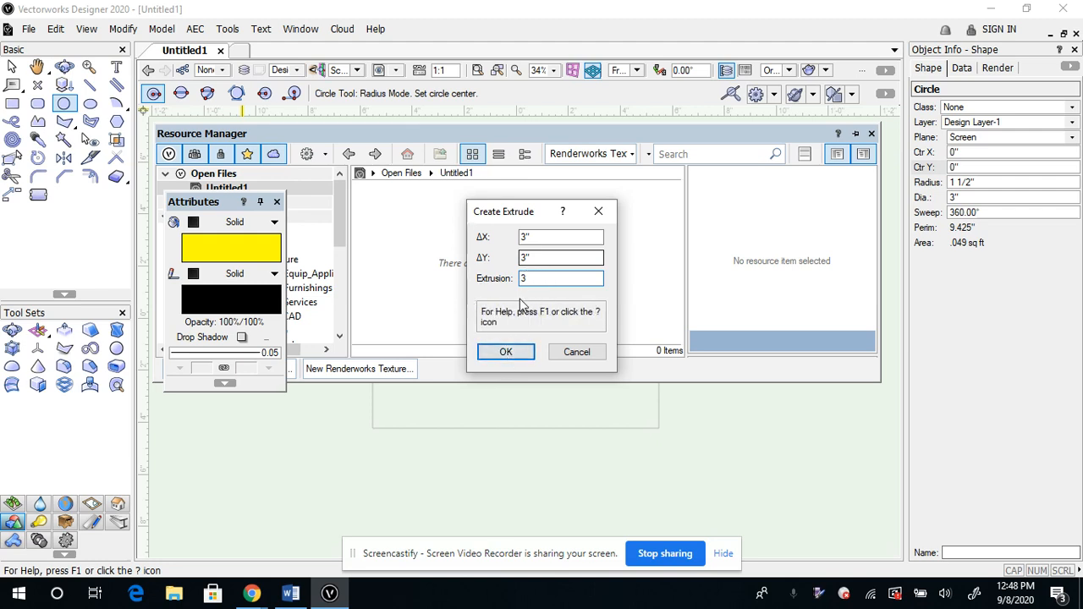
{"action": "left_click", "coordinate": [506, 354]}
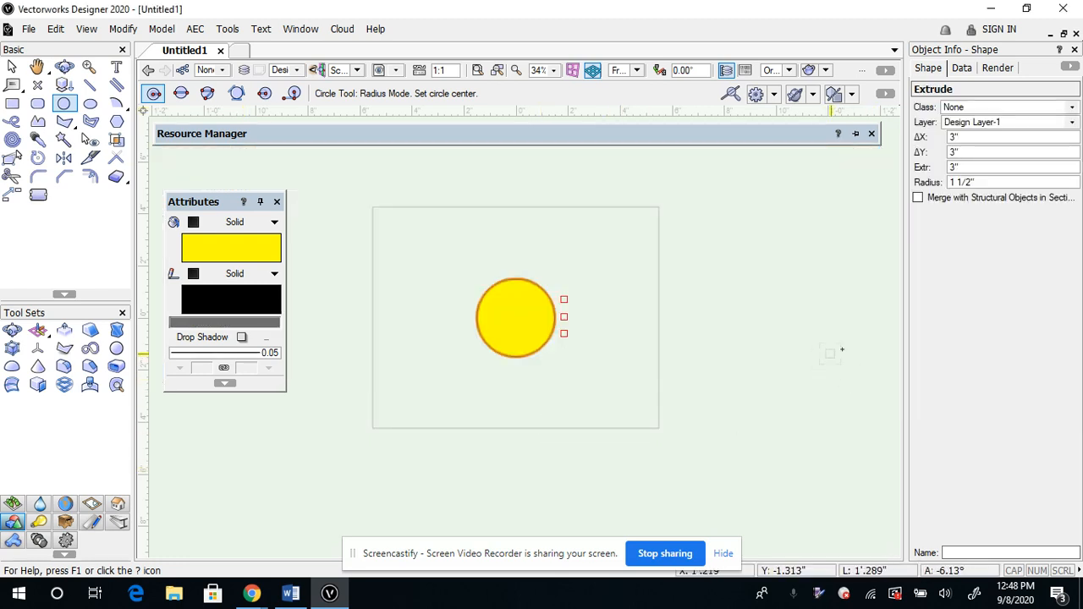
Set the rendering mode of the extruded cylinder to Wireframe
{"action": "left_click", "coordinate": [64, 66]}
{"action": "left_click_drag", "start_coordinate": [602, 251], "coordinate": [213, 467]}
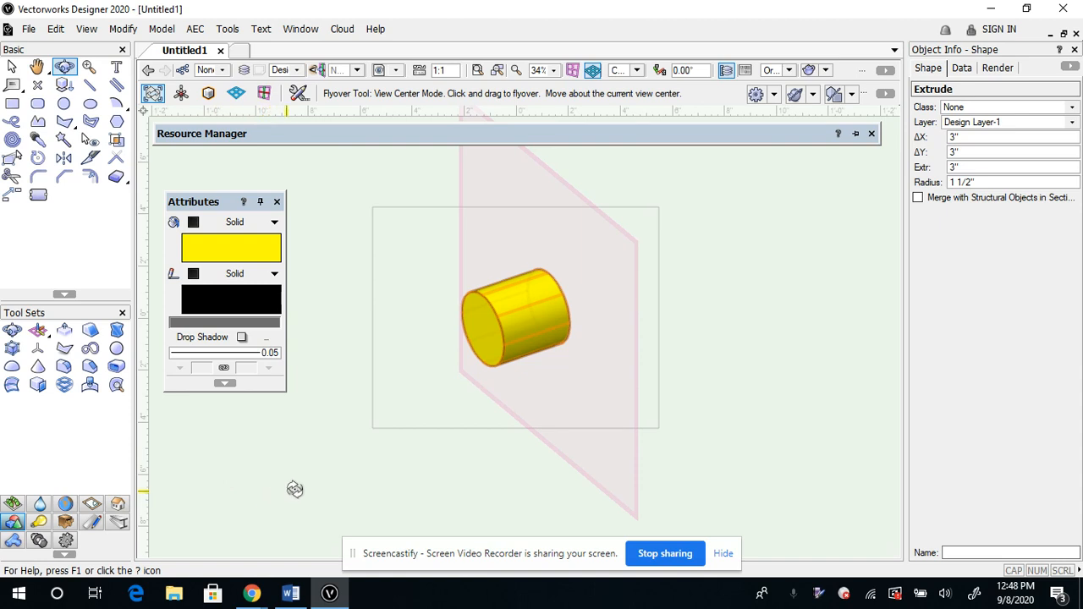
{"action": "left_click_drag", "start_coordinate": [293, 489], "coordinate": [912, 302]}
{"action": "left_click", "coordinate": [87, 31]}
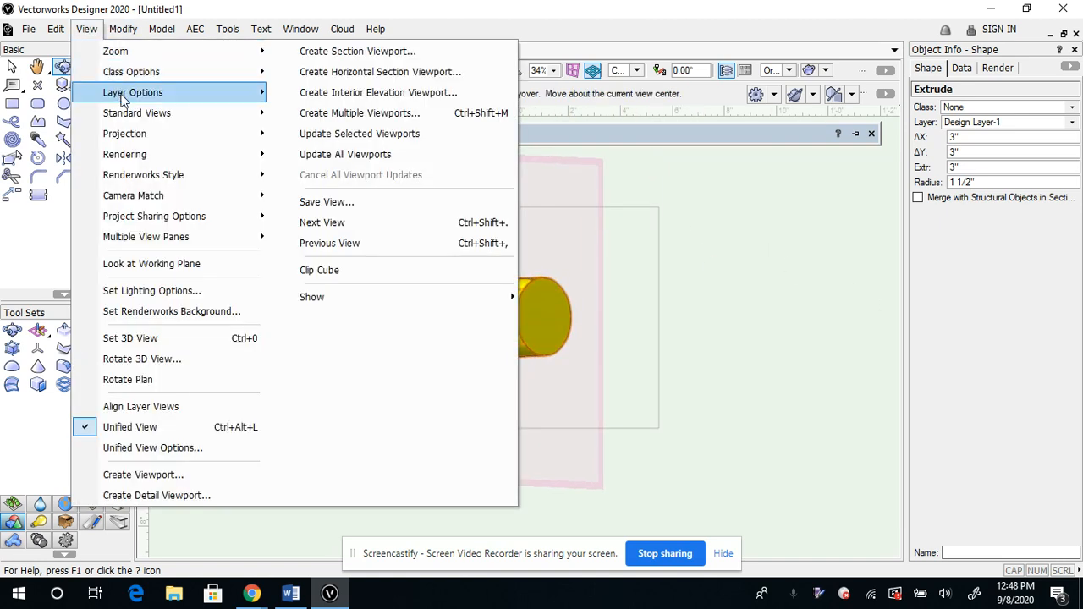
{"action": "mouse_move", "coordinate": [167, 161]}
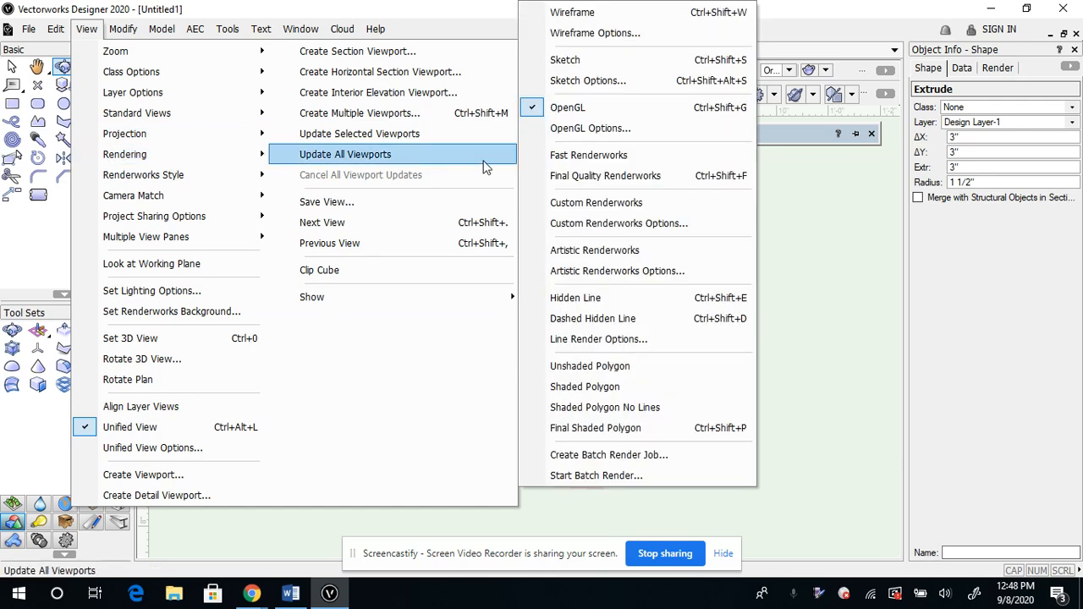
{"action": "left_click", "coordinate": [608, 12]}
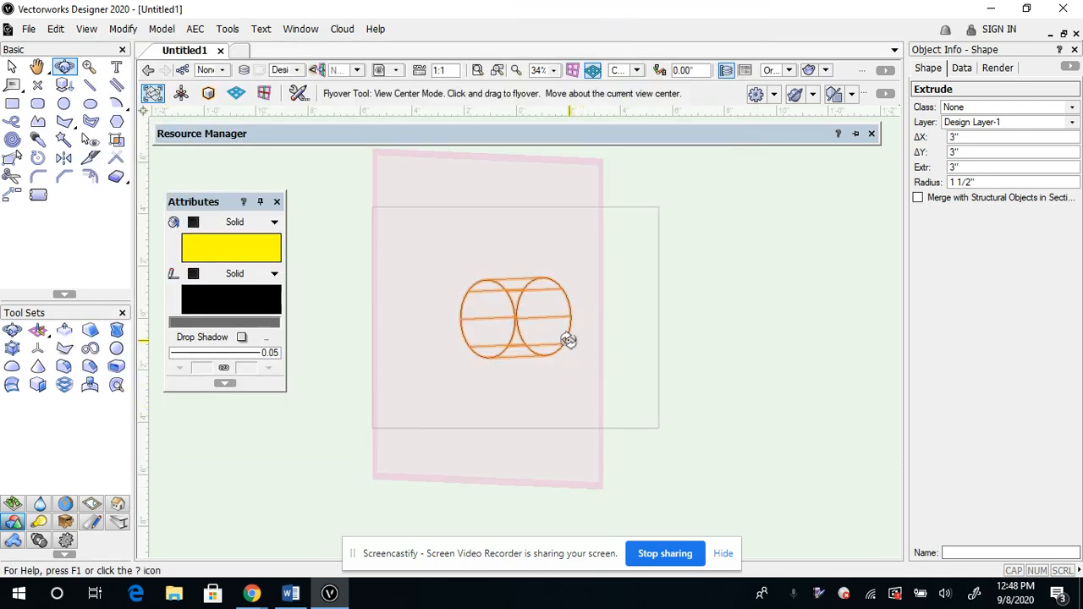
Deselect the wireframe cylinder and set the rendering mode back to OpenGL
{"action": "scroll", "coordinate": [567, 336], "scroll_direction": "up", "scroll_amount": 4}
{"action": "left_click_drag", "start_coordinate": [668, 237], "coordinate": [252, 440]}
{"action": "left_click_drag", "start_coordinate": [355, 463], "coordinate": [276, 447]}
{"action": "left_click", "coordinate": [12, 71]}
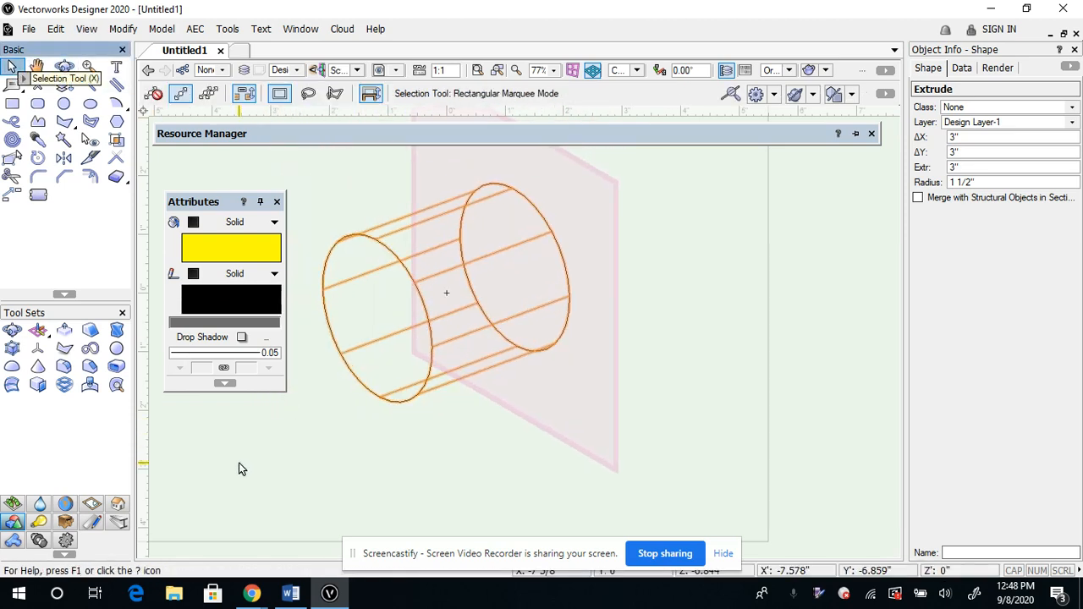
{"action": "left_click", "coordinate": [245, 468]}
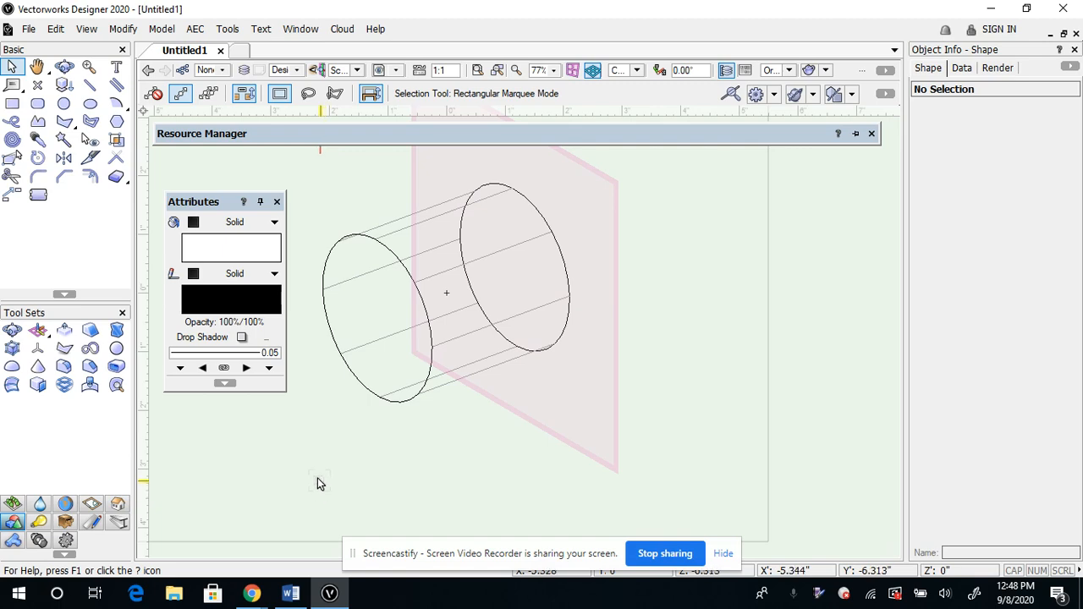
{"action": "left_click", "coordinate": [88, 35]}
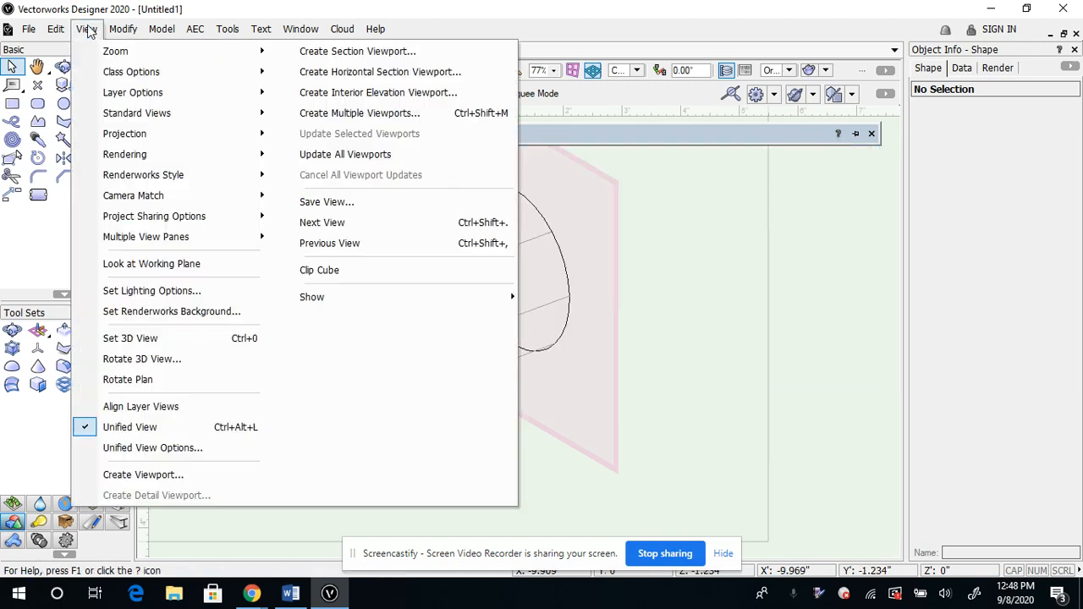
{"action": "mouse_move", "coordinate": [121, 154]}
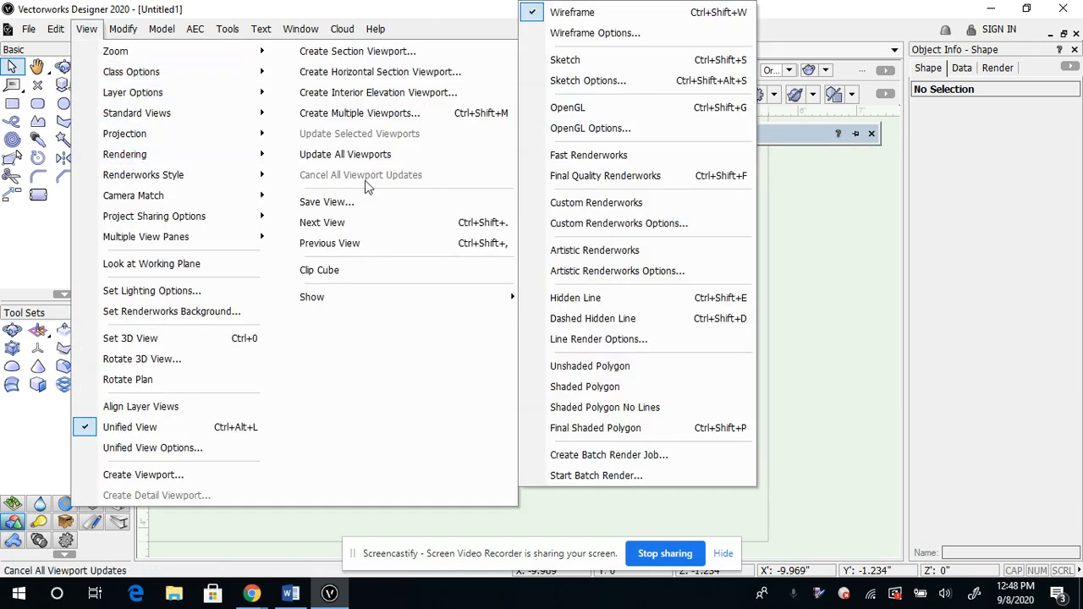
{"action": "left_click", "coordinate": [610, 106]}
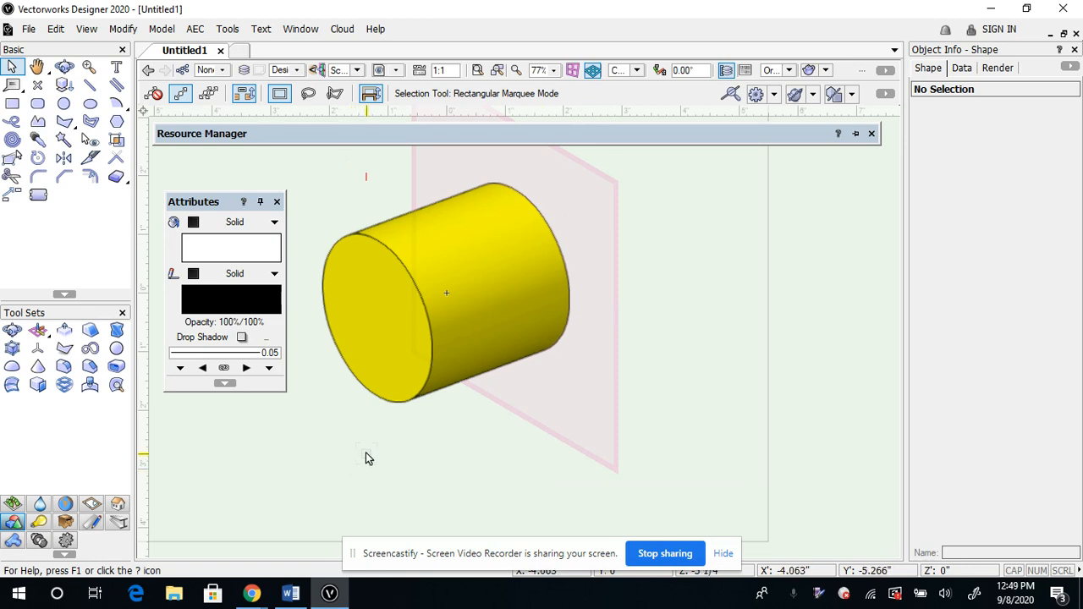
Look at the cylinder from another angle and switch to the Front view
{"action": "left_click", "coordinate": [65, 67]}
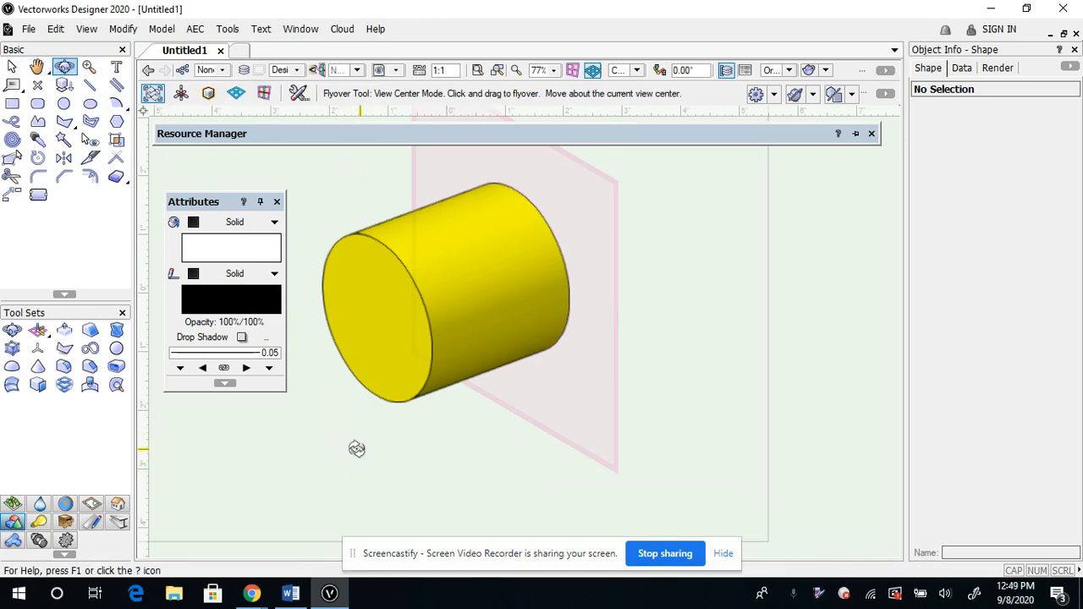
{"action": "left_click_drag", "start_coordinate": [356, 446], "coordinate": [428, 435]}
{"action": "left_click", "coordinate": [637, 72]}
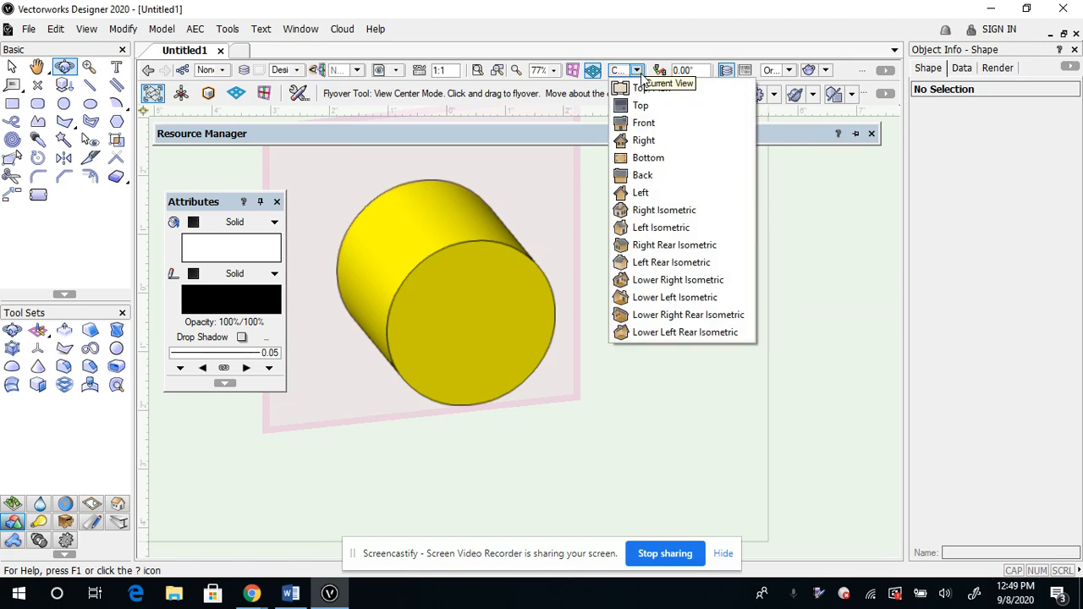
{"action": "left_click", "coordinate": [648, 121]}
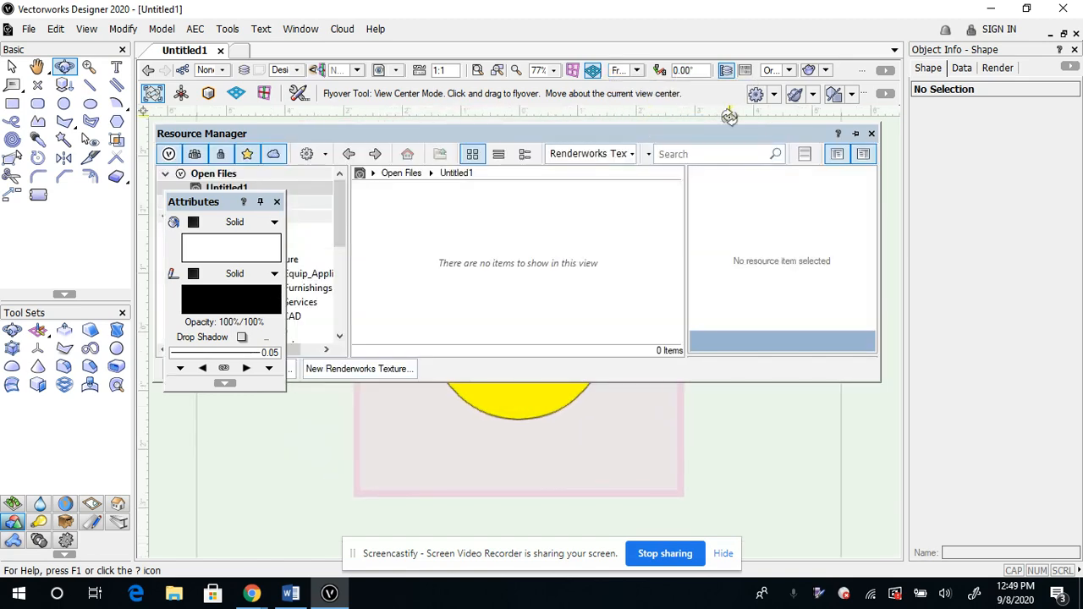
Switch to the Top/Plan view and set its rendering mode to OpenGL
{"action": "left_click", "coordinate": [638, 71]}
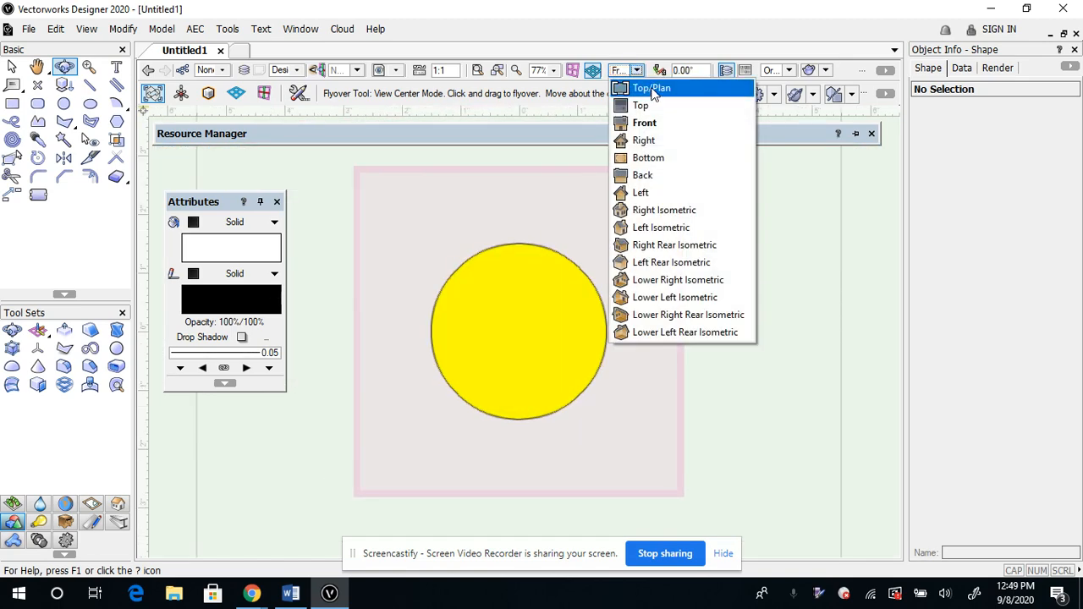
{"action": "left_click", "coordinate": [653, 90]}
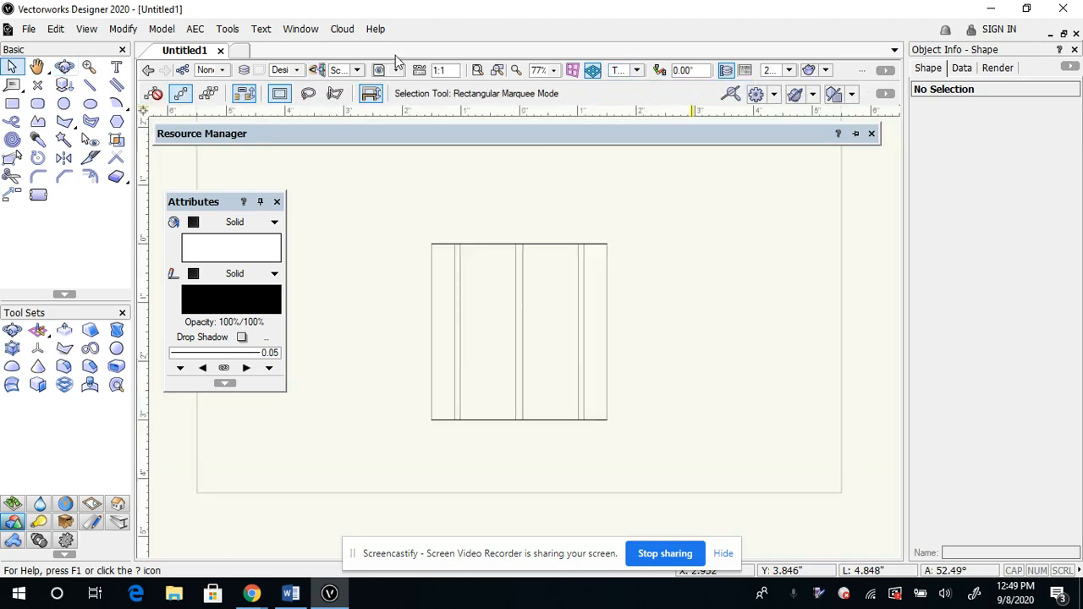
{"action": "left_click", "coordinate": [87, 28]}
{"action": "mouse_move", "coordinate": [138, 155]}
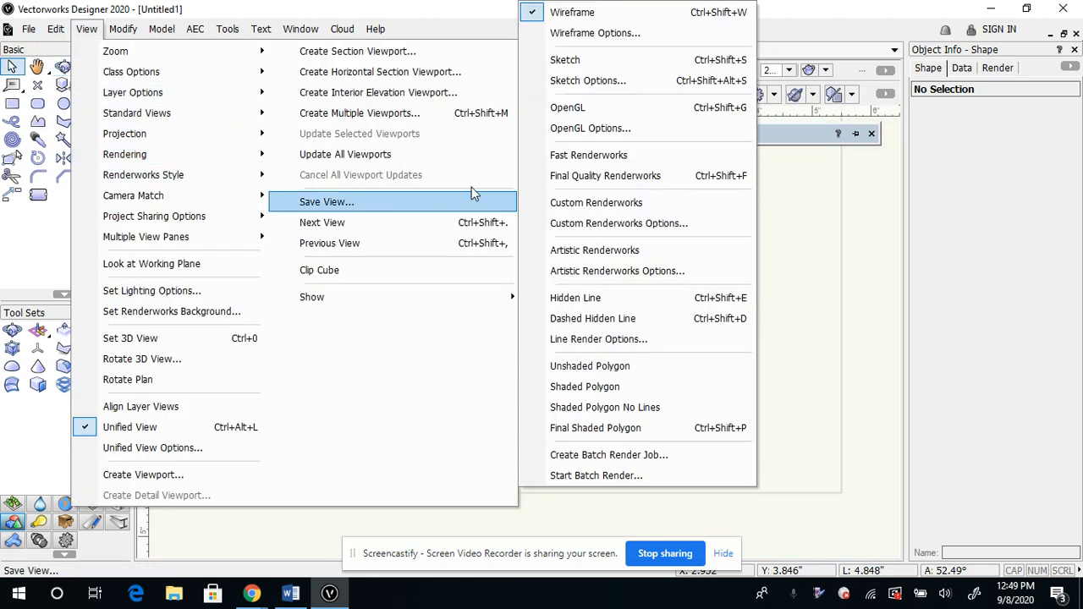
{"action": "left_click", "coordinate": [592, 107]}
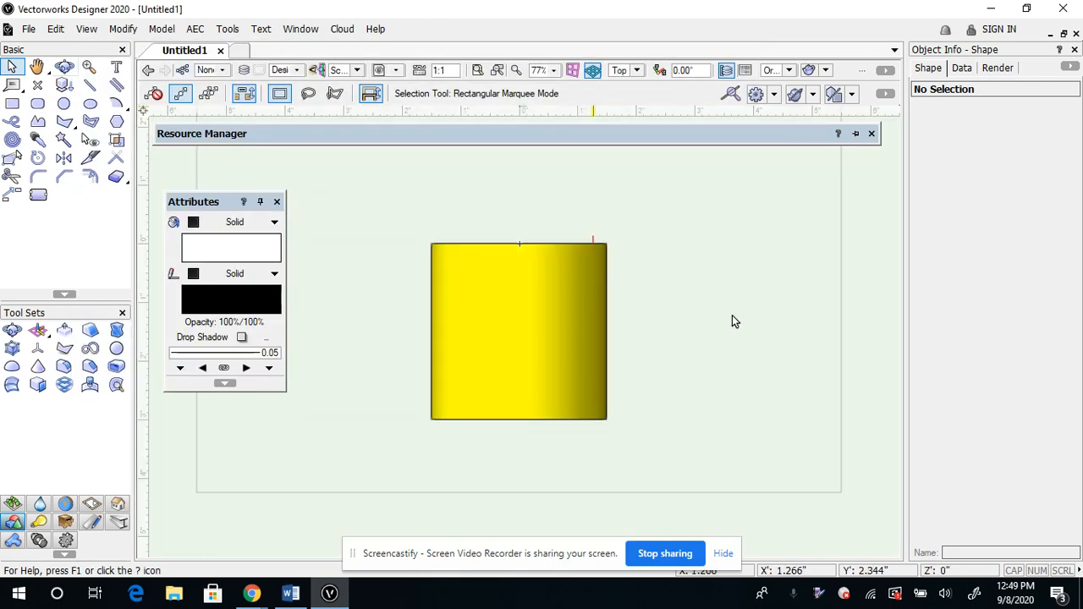
Show the cylinder in the Right view and switch to the Right Isometric view
{"action": "left_click", "coordinate": [638, 70]}
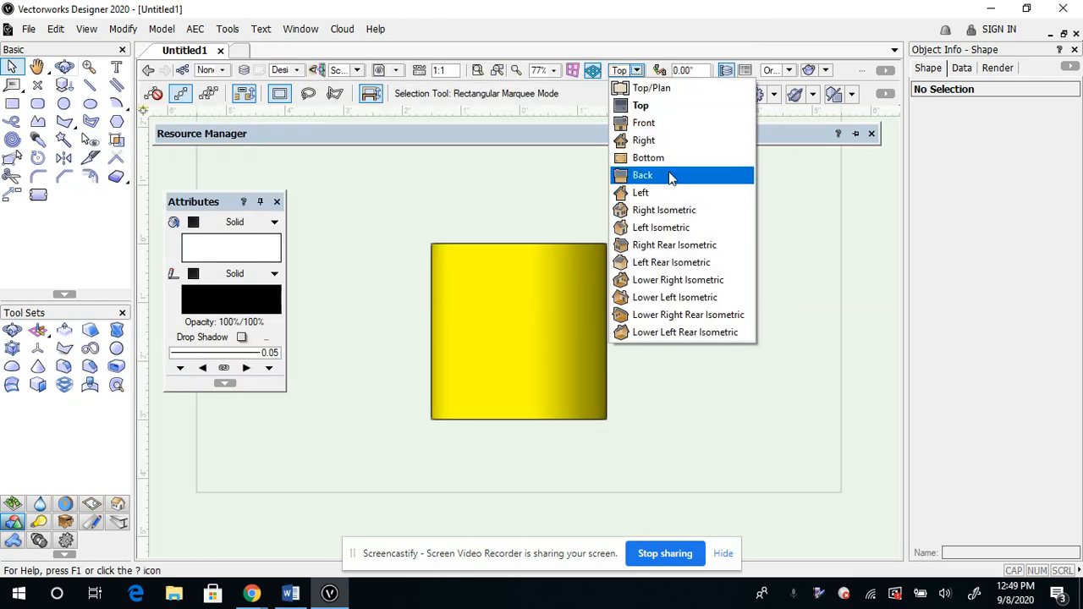
{"action": "left_click", "coordinate": [667, 141]}
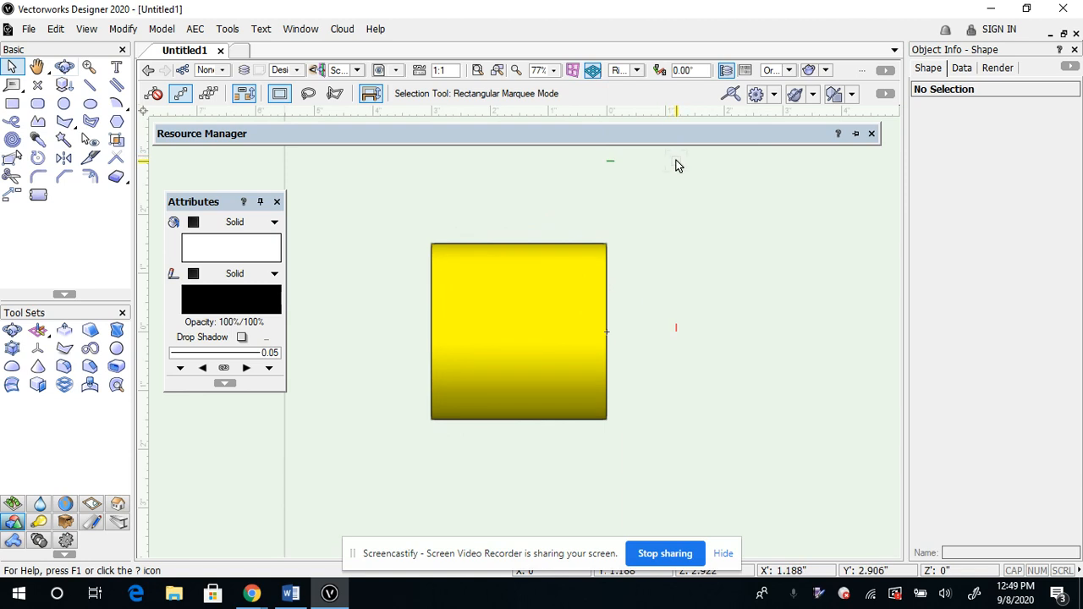
{"action": "left_click", "coordinate": [638, 72]}
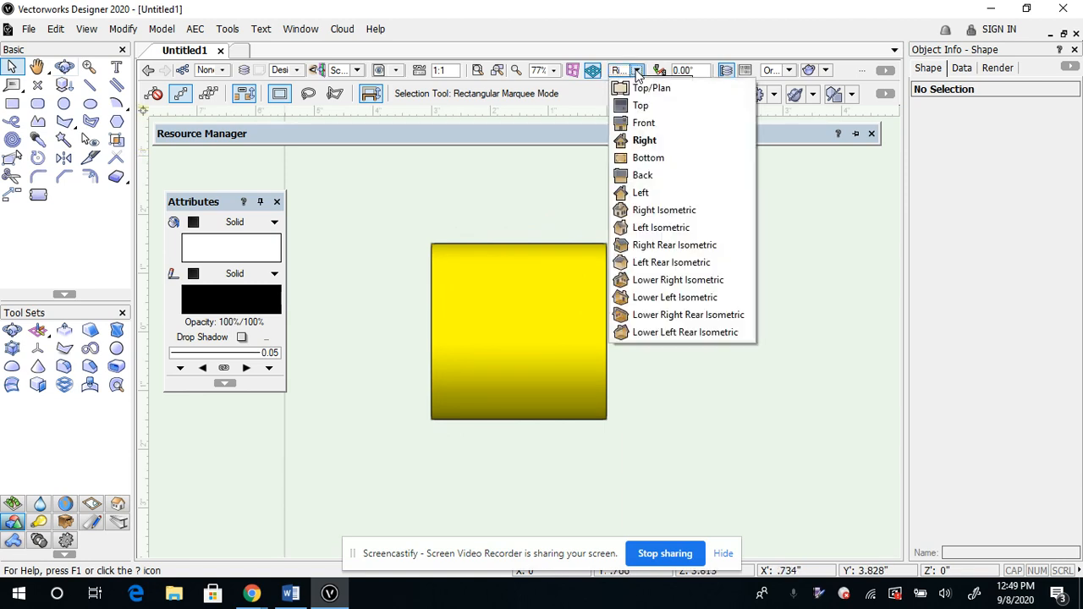
{"action": "left_click", "coordinate": [643, 214]}
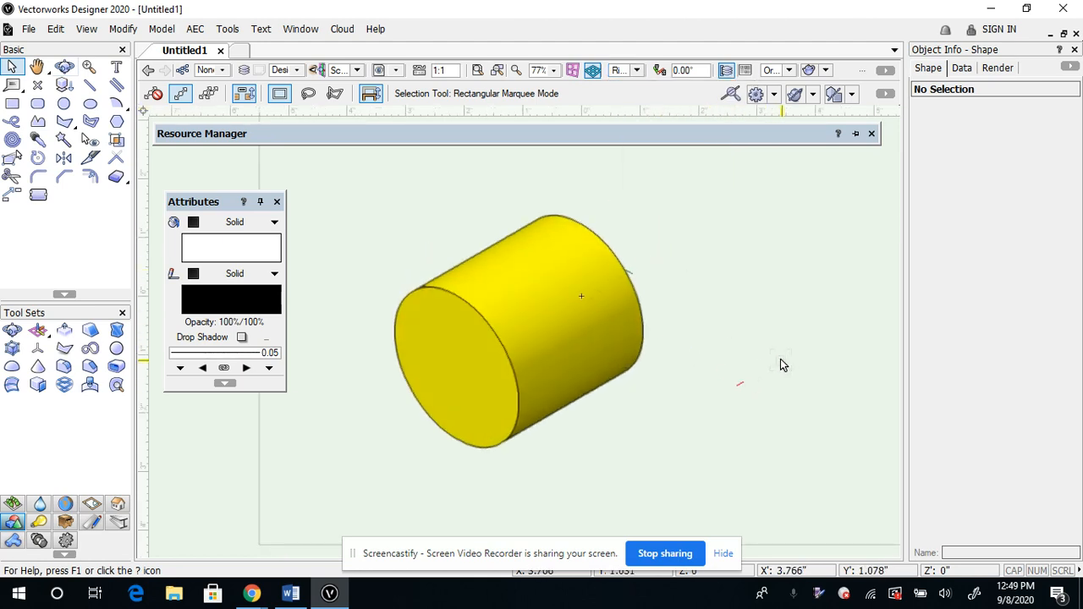
{"action": "scroll", "coordinate": [766, 385], "scroll_direction": "up", "scroll_amount": 1}
{"action": "scroll", "coordinate": [765, 385], "scroll_direction": "down", "scroll_amount": 2}
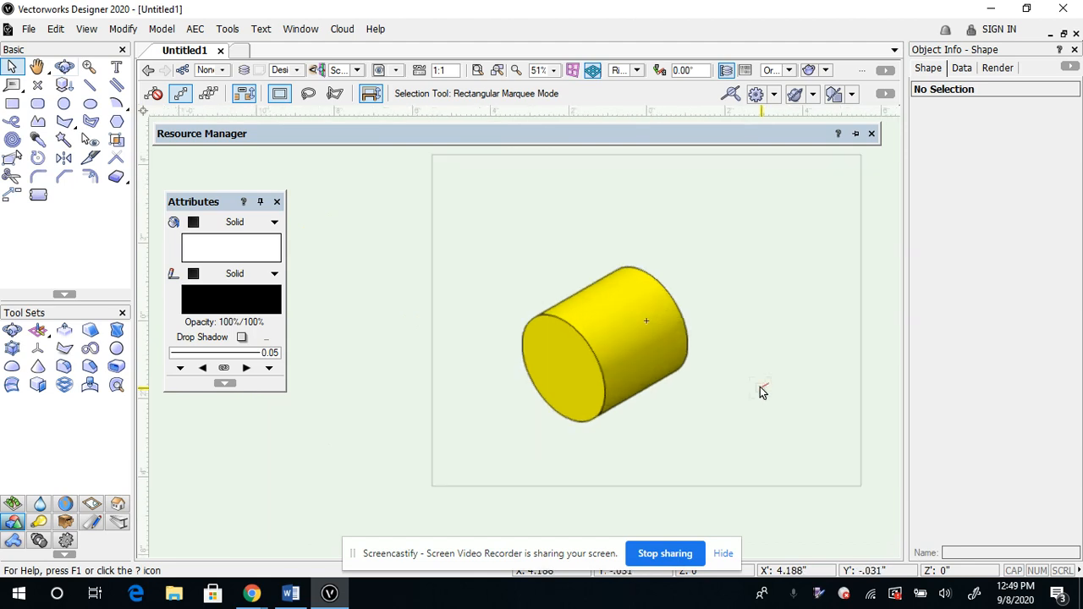
{"action": "scroll", "coordinate": [762, 392], "scroll_direction": "up", "scroll_amount": 1}
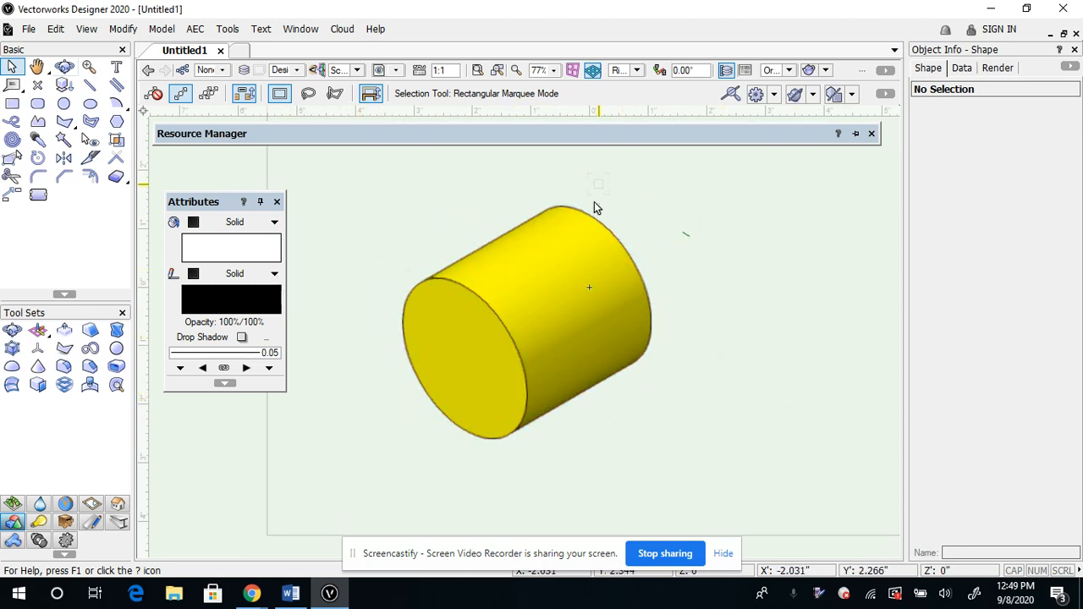
{"action": "mouse_move", "coordinate": [614, 144]}
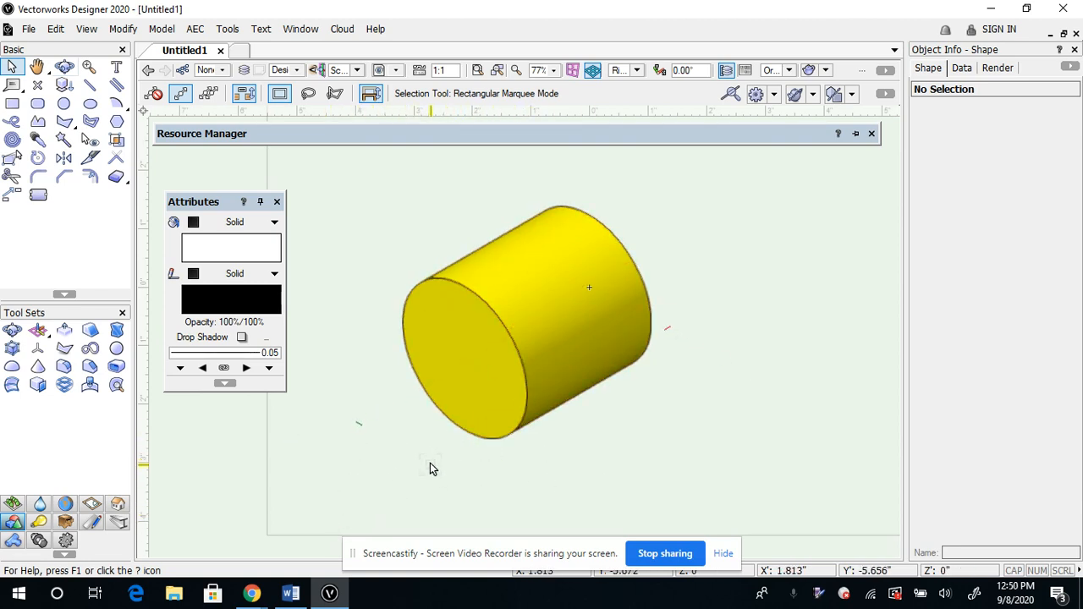
Look at the Save As dialog for the drawing and cancel it without saving
{"action": "left_click", "coordinate": [29, 28]}
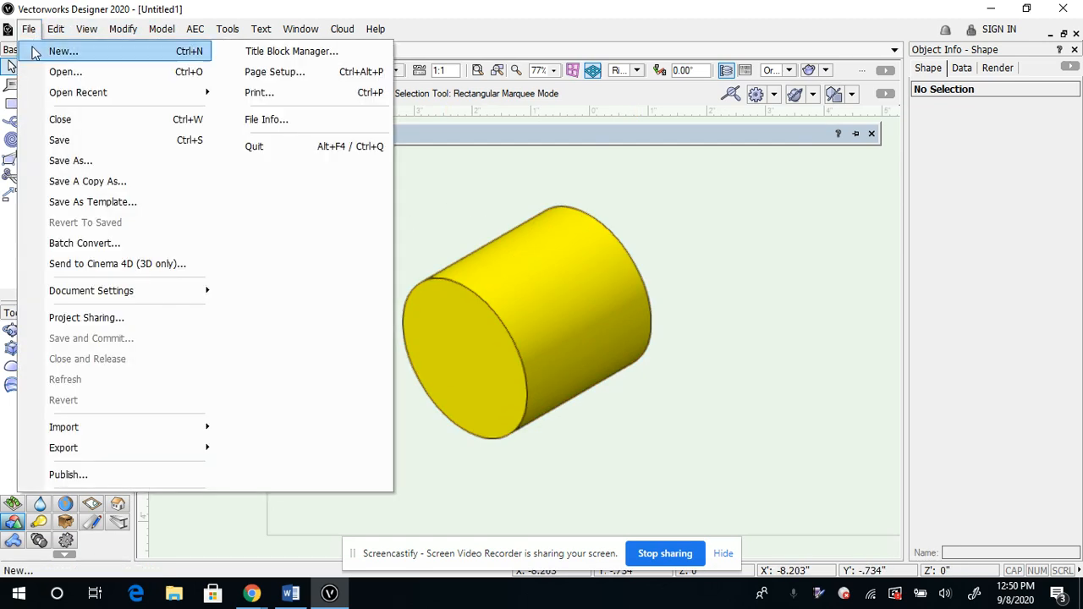
{"action": "left_click", "coordinate": [66, 161]}
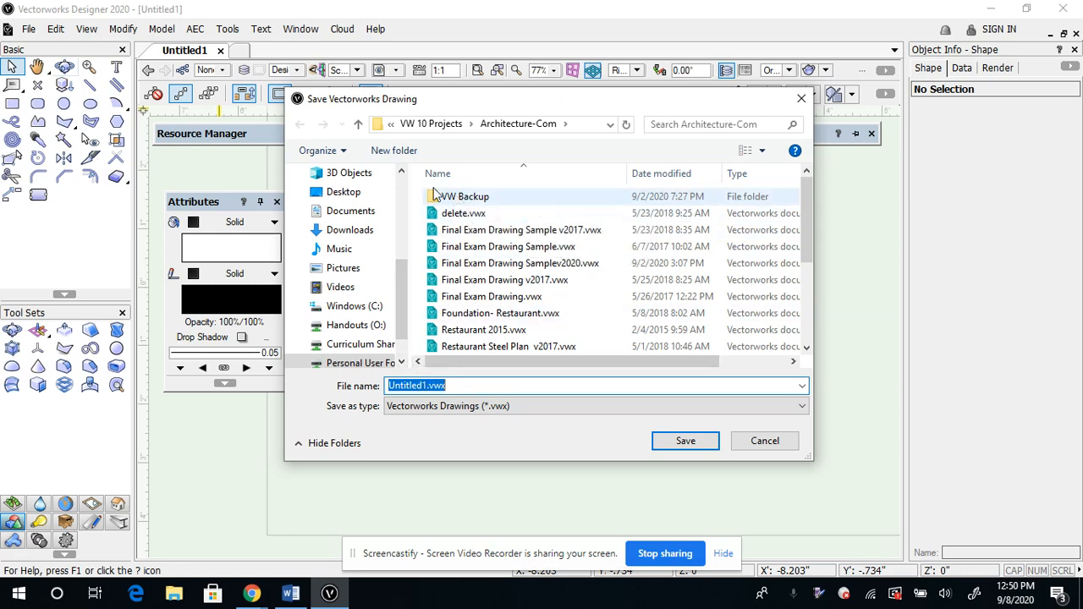
{"action": "left_click", "coordinate": [765, 440]}
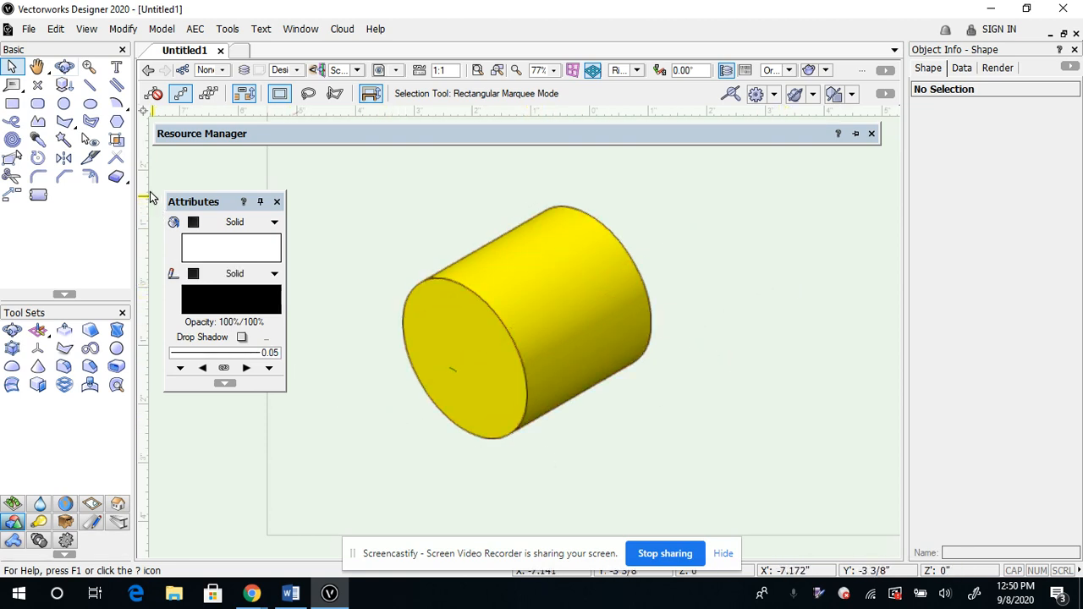
Look at the recent drawings list and the Open dialog, and close the dialog without opening a file
{"action": "left_click", "coordinate": [29, 28]}
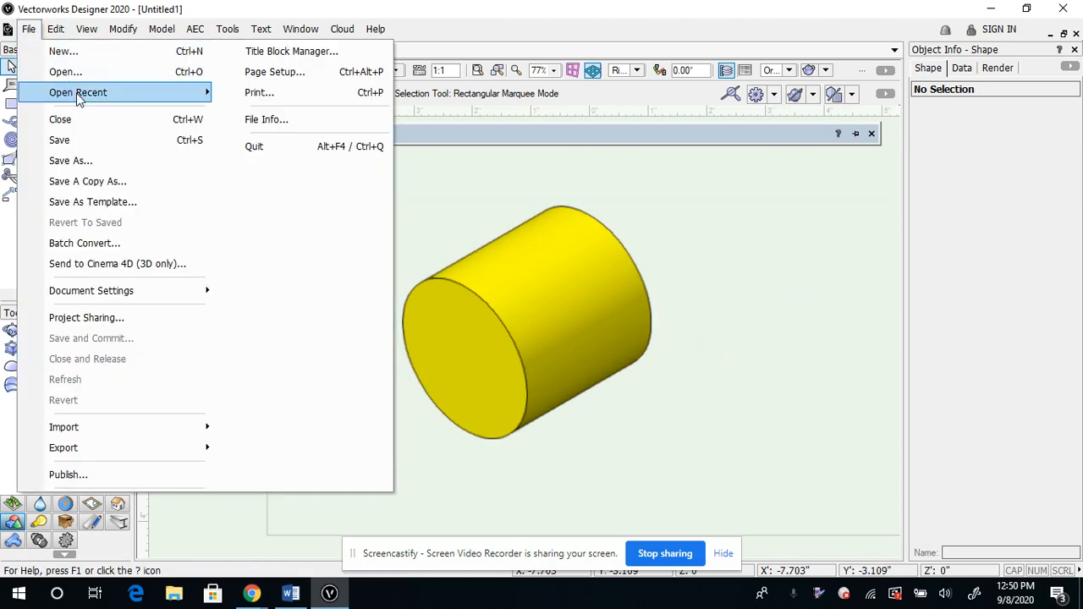
{"action": "mouse_move", "coordinate": [78, 97]}
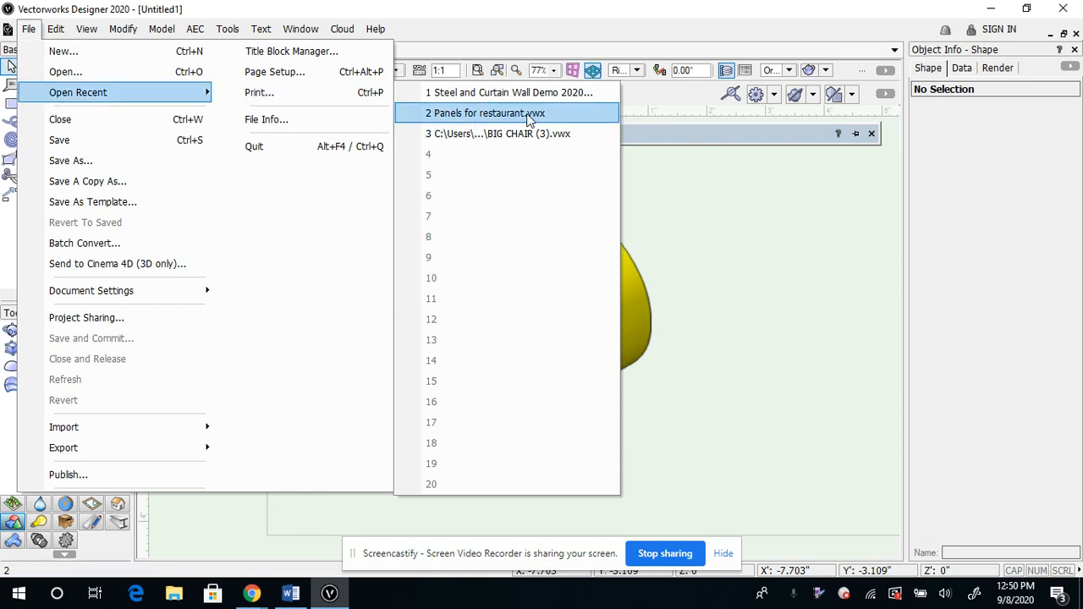
{"action": "left_click", "coordinate": [545, 95]}
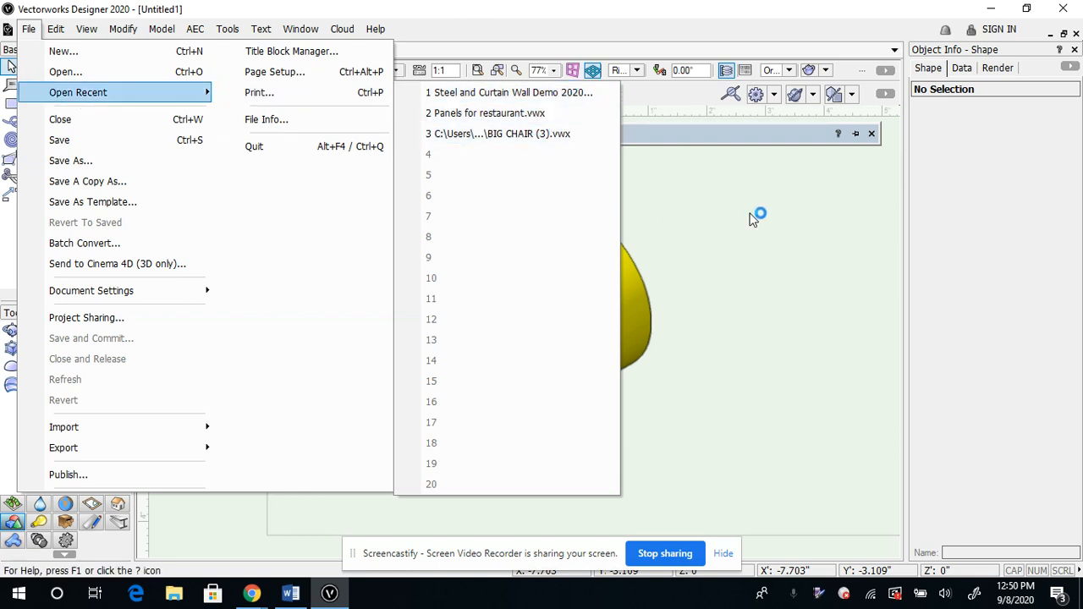
{"action": "left_click", "coordinate": [67, 76]}
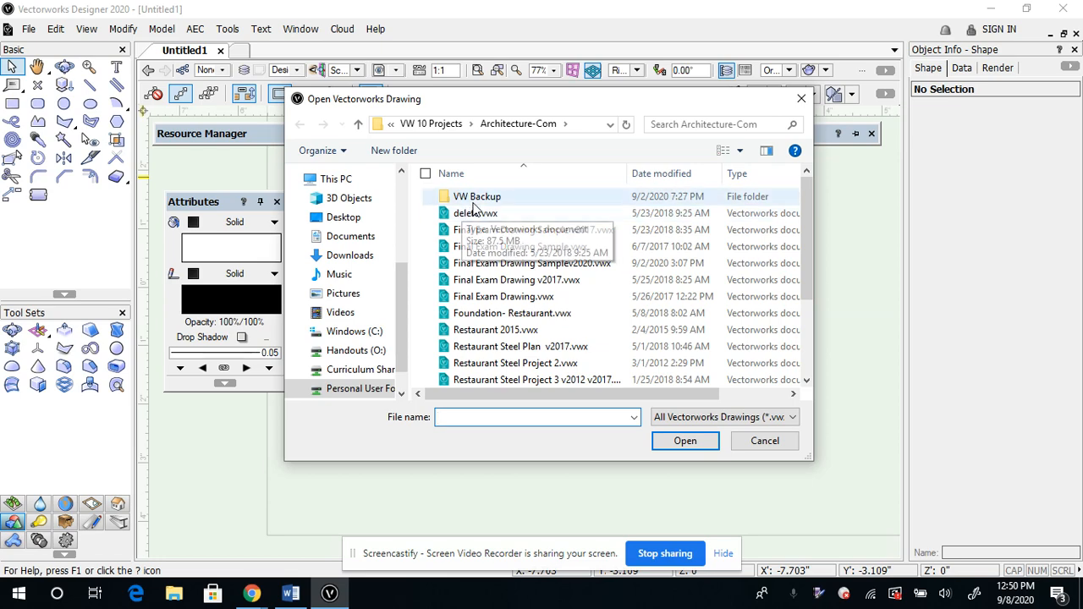
{"action": "left_click", "coordinate": [802, 98]}
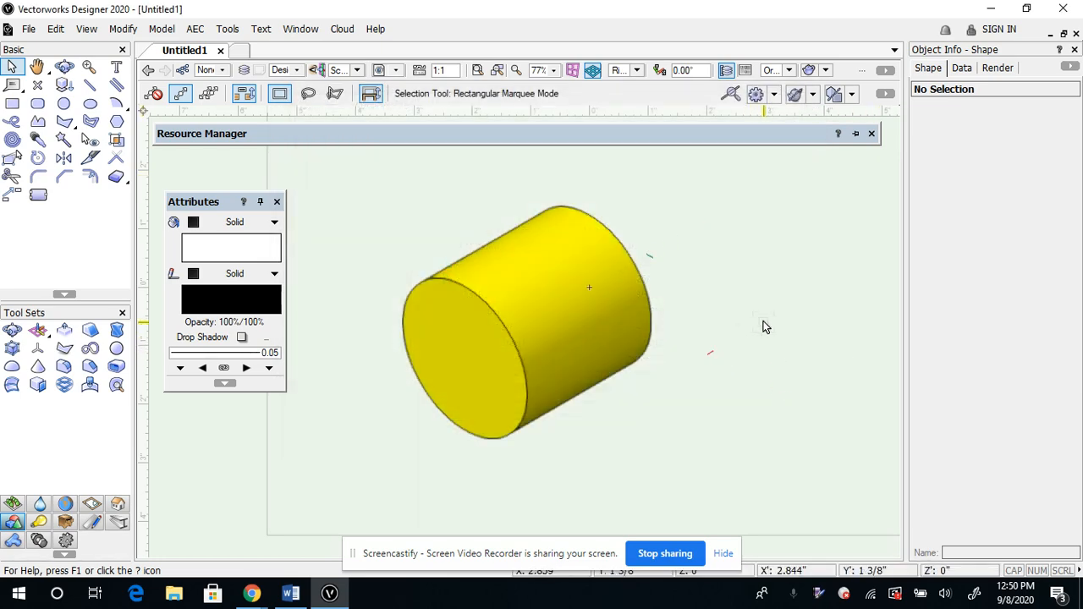